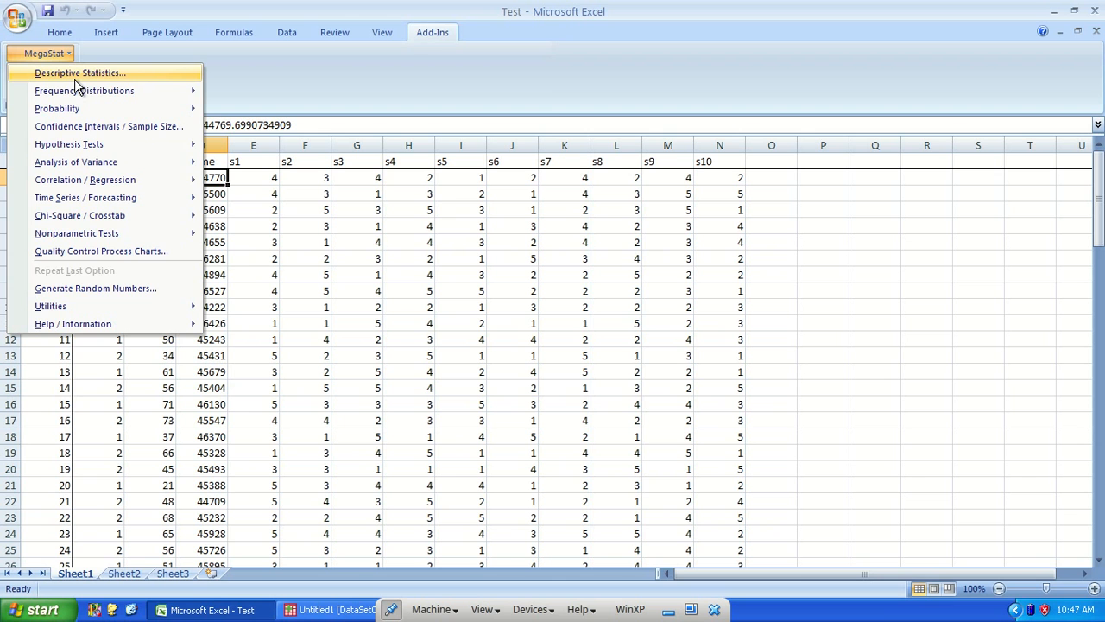
{"action": "left_click", "coordinate": [247, 234]}
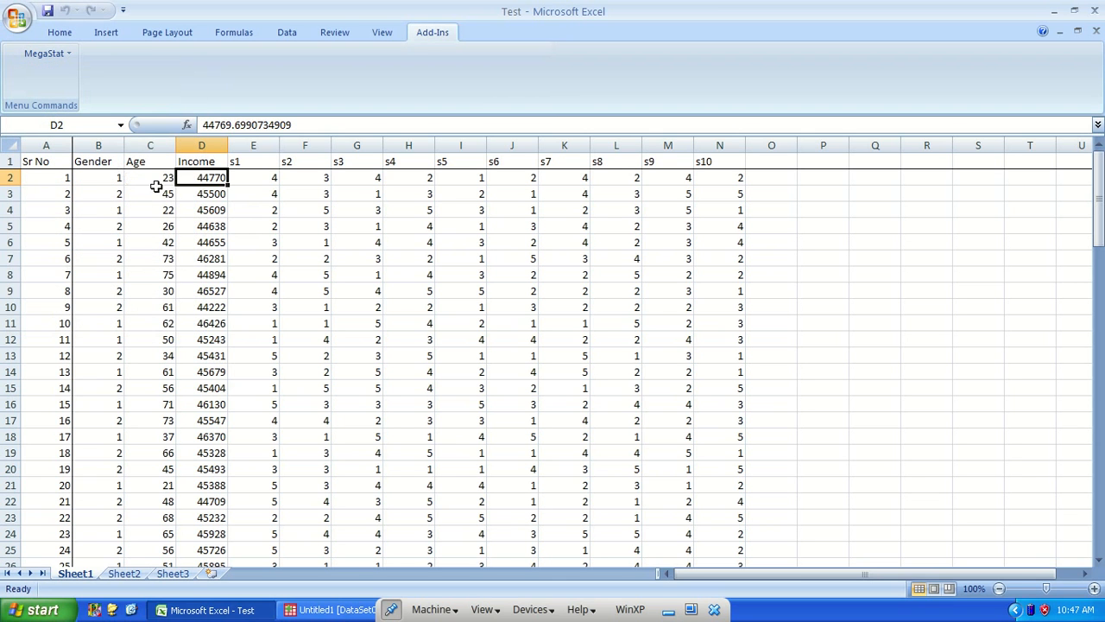
{"action": "left_click", "coordinate": [151, 177]}
{"action": "left_click", "coordinate": [208, 177]}
{"action": "left_click", "coordinate": [111, 180]}
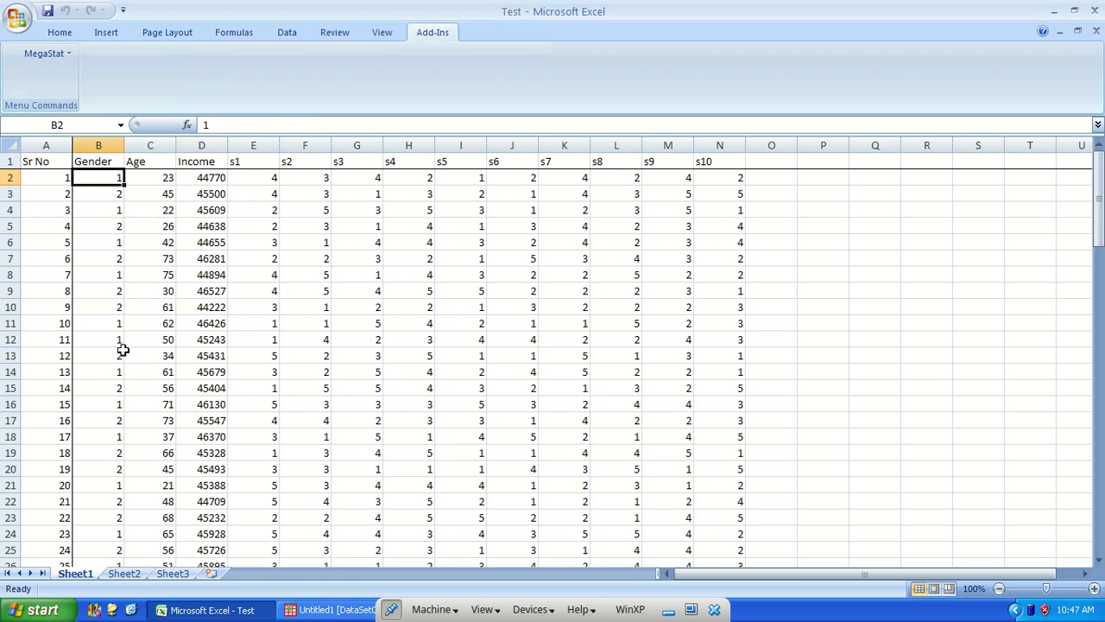
{"action": "left_click", "coordinate": [202, 178]}
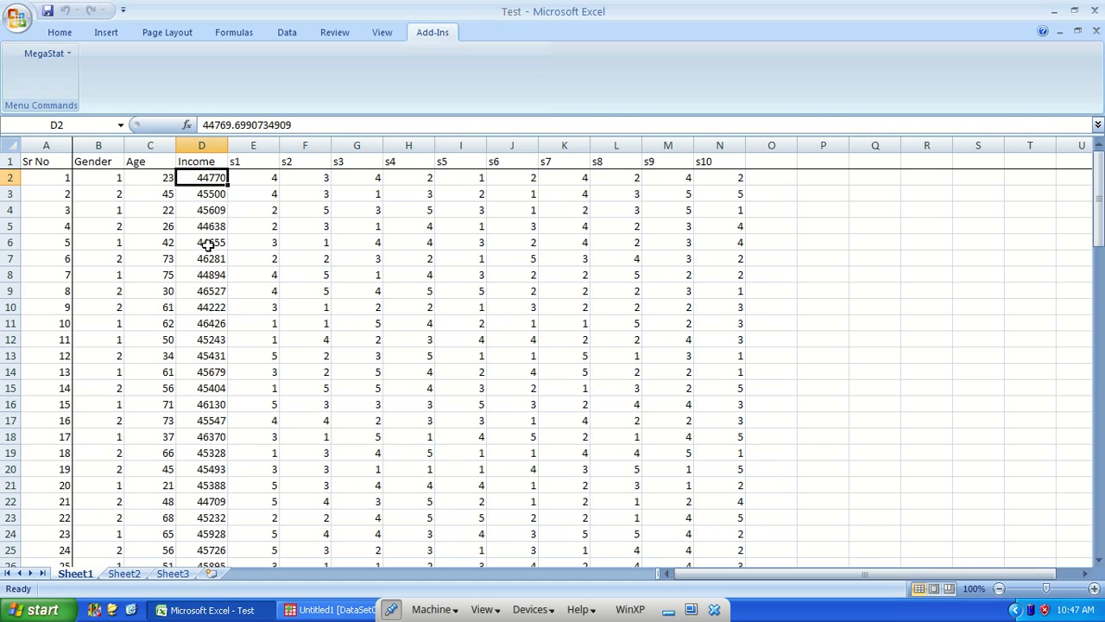
Run MegaStat descriptive statistics on d1:d101 with mean, sample variance, minimum/maximum/range, boxplot, skewness/kurtosis/CV and normal curve goodness of fit
{"action": "left_click", "coordinate": [43, 56]}
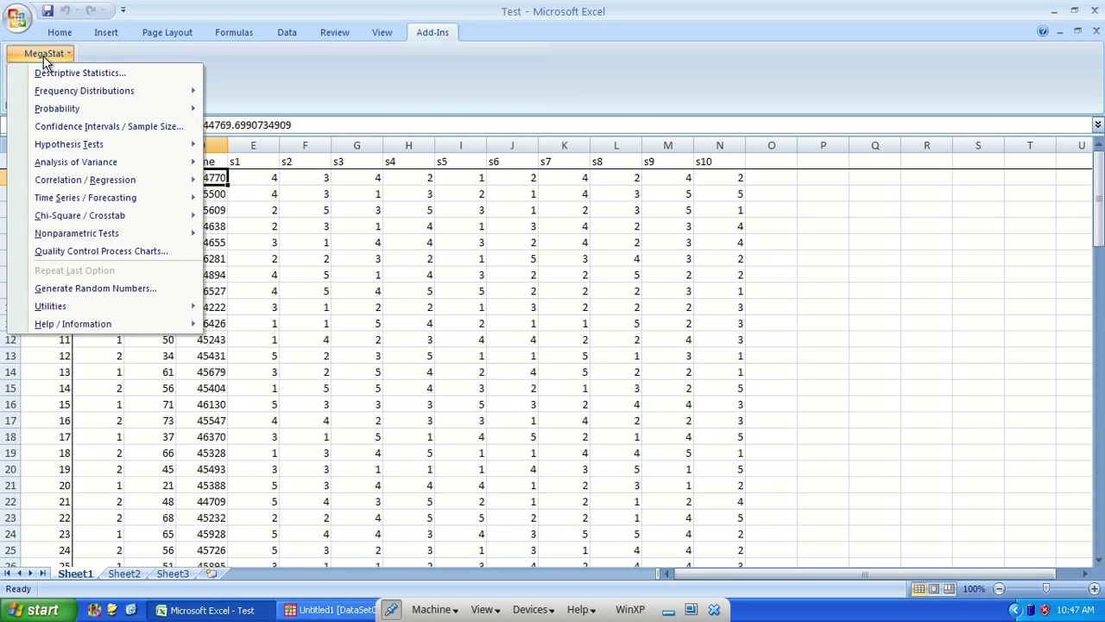
{"action": "left_click", "coordinate": [138, 76]}
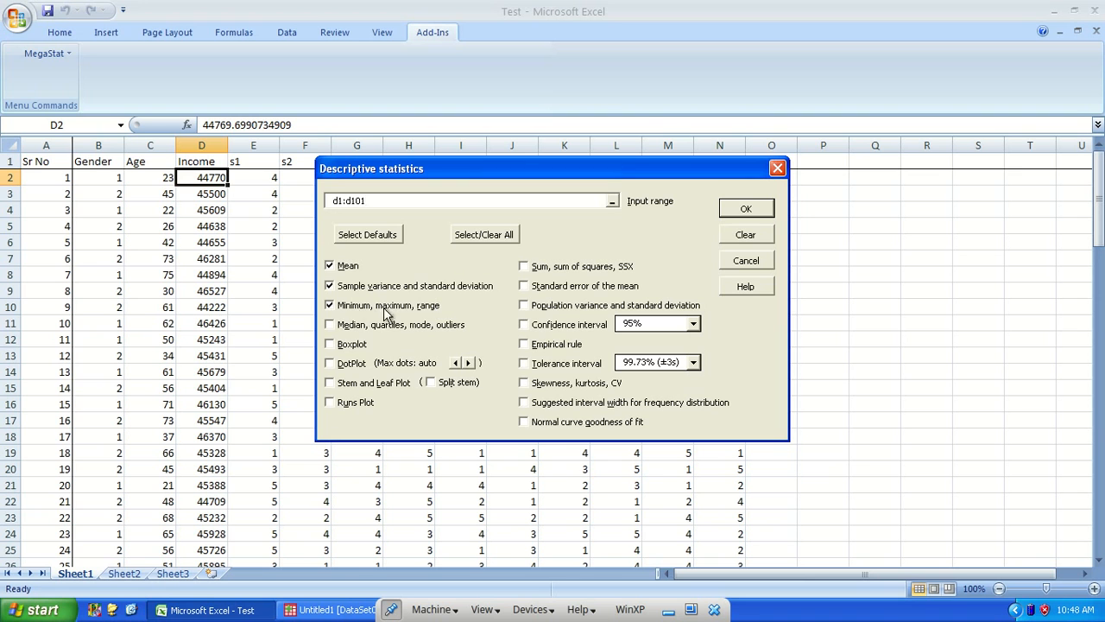
{"action": "left_click", "coordinate": [351, 344]}
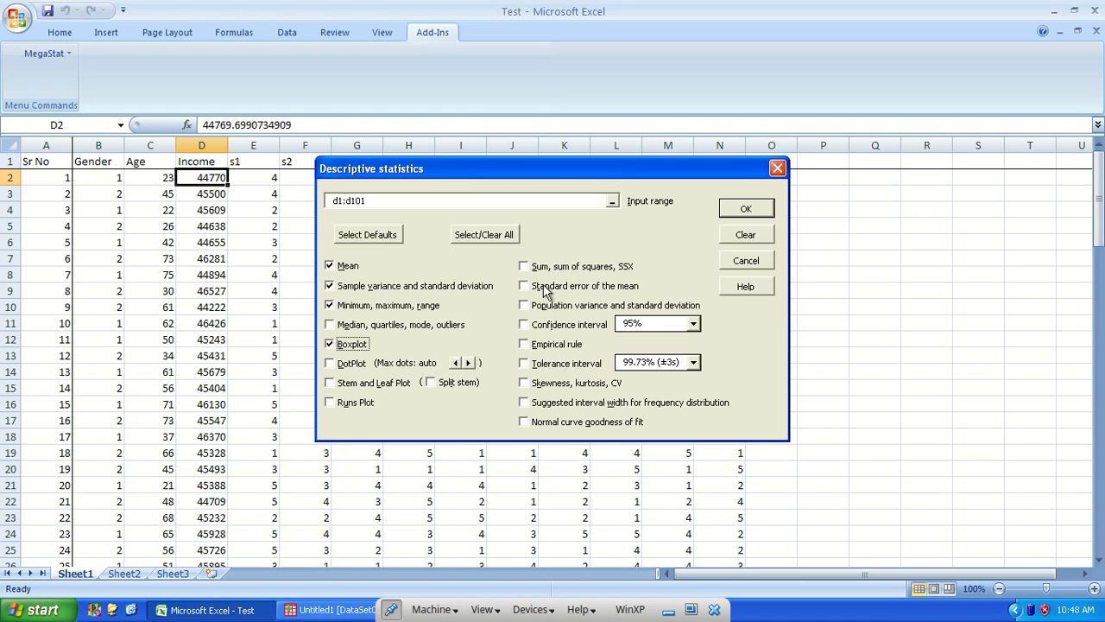
{"action": "left_click", "coordinate": [529, 385]}
{"action": "left_click", "coordinate": [526, 425]}
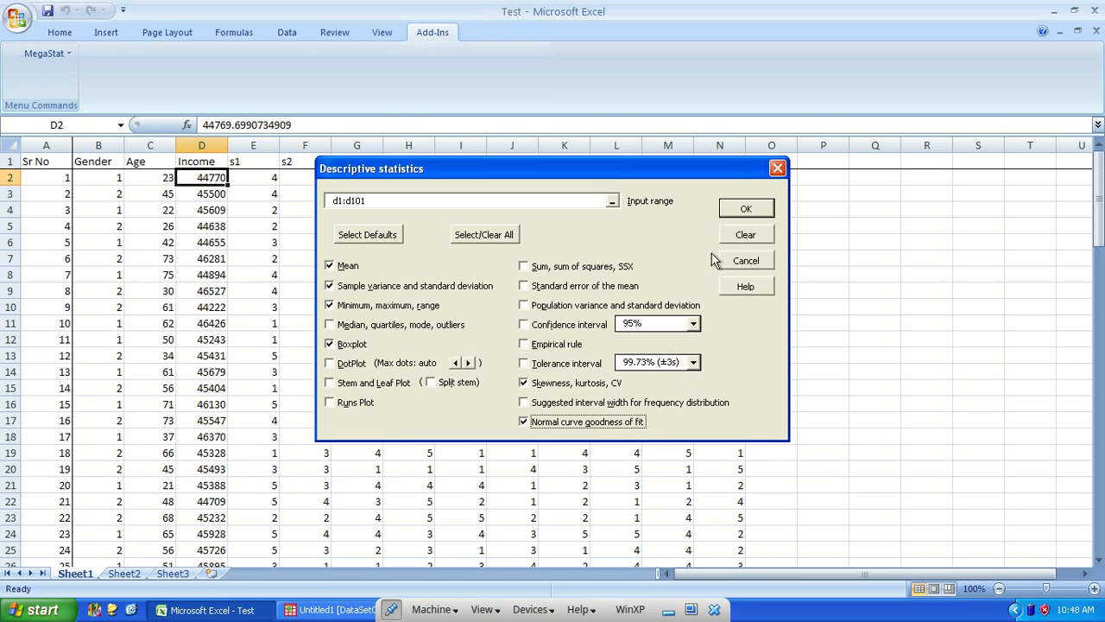
{"action": "left_click", "coordinate": [748, 209]}
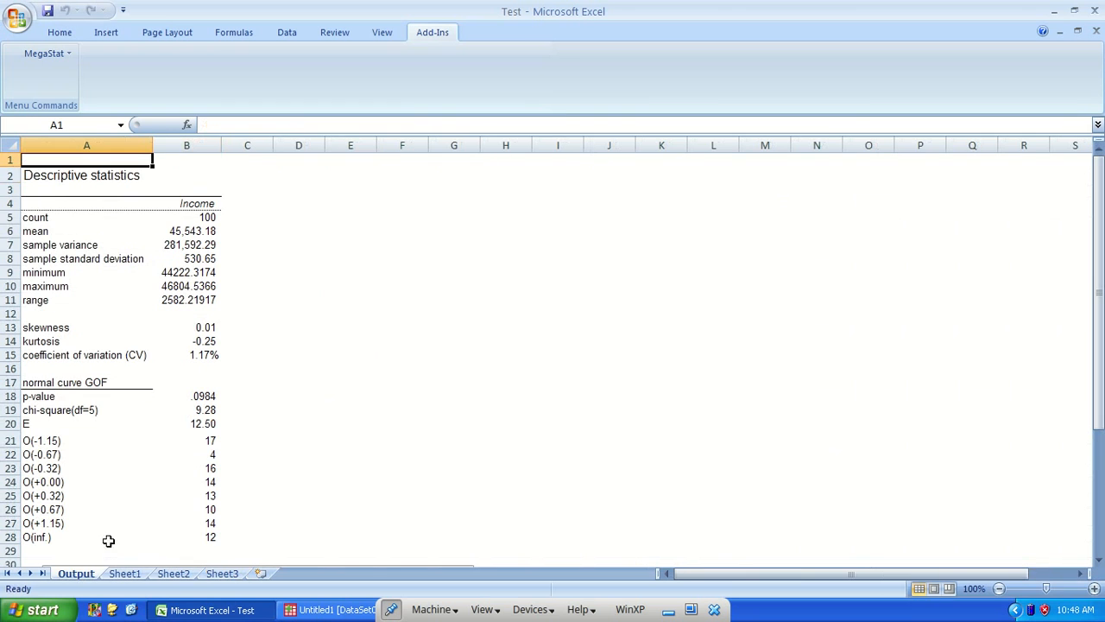
Review the count, mean, sample variance and normal curve p-value for Income in the descriptive statistics output
{"action": "left_click", "coordinate": [208, 218]}
{"action": "left_click", "coordinate": [190, 233]}
{"action": "left_click", "coordinate": [191, 246]}
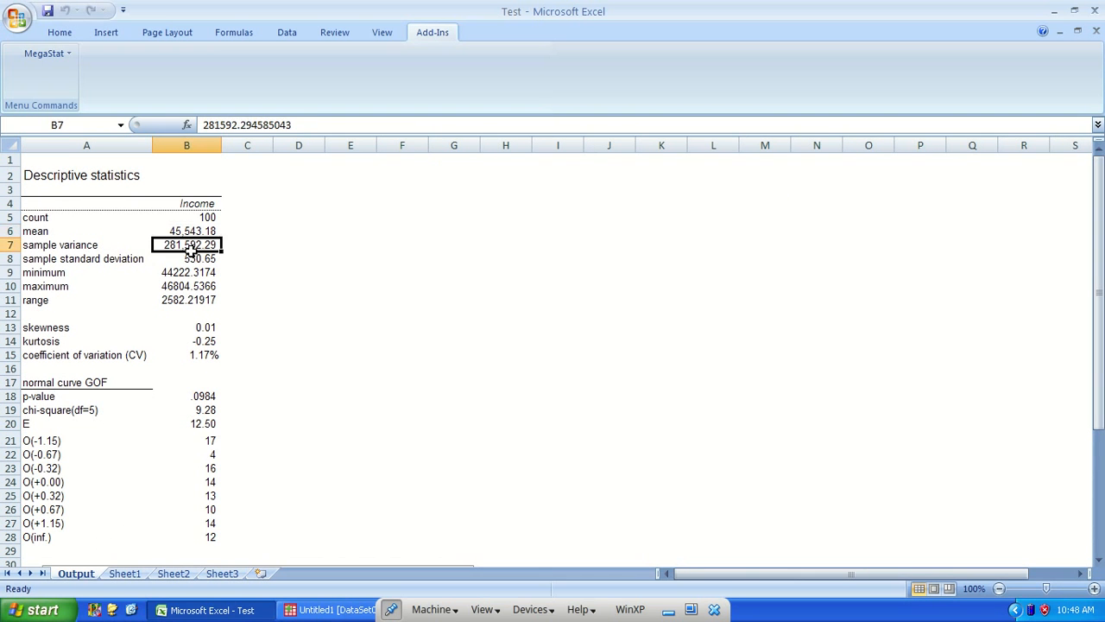
{"action": "left_click", "coordinate": [198, 395]}
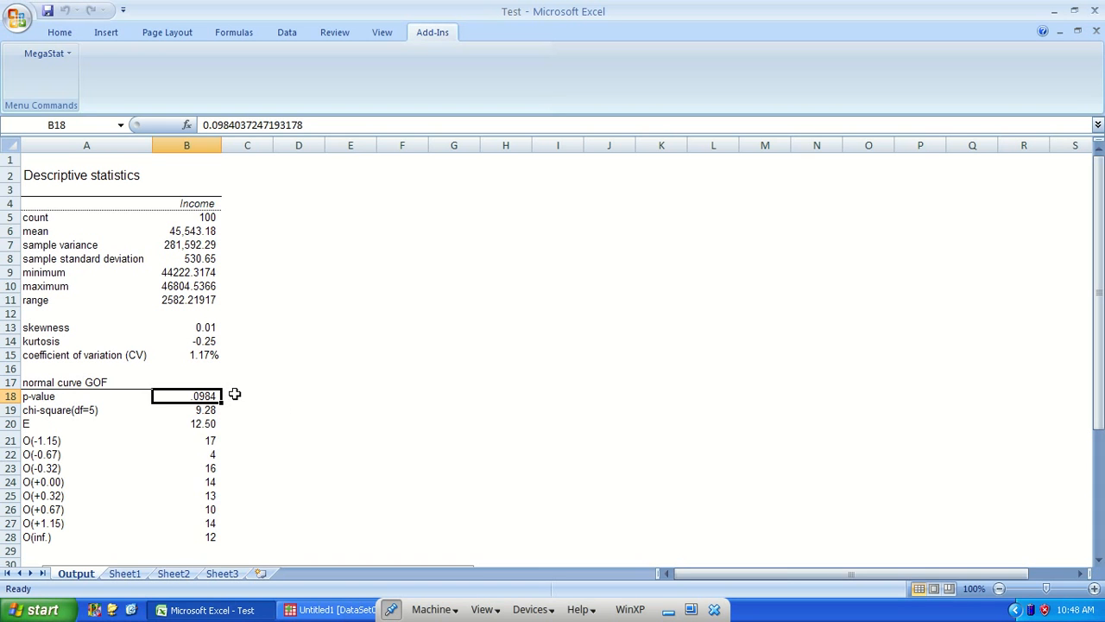
Copy the Income values D2:D101 from Sheet1 and paste them into the first column of the PASW Statistics Data Editor
{"action": "left_click", "coordinate": [124, 573]}
{"action": "key", "text": "ctrl+shift+Down"}
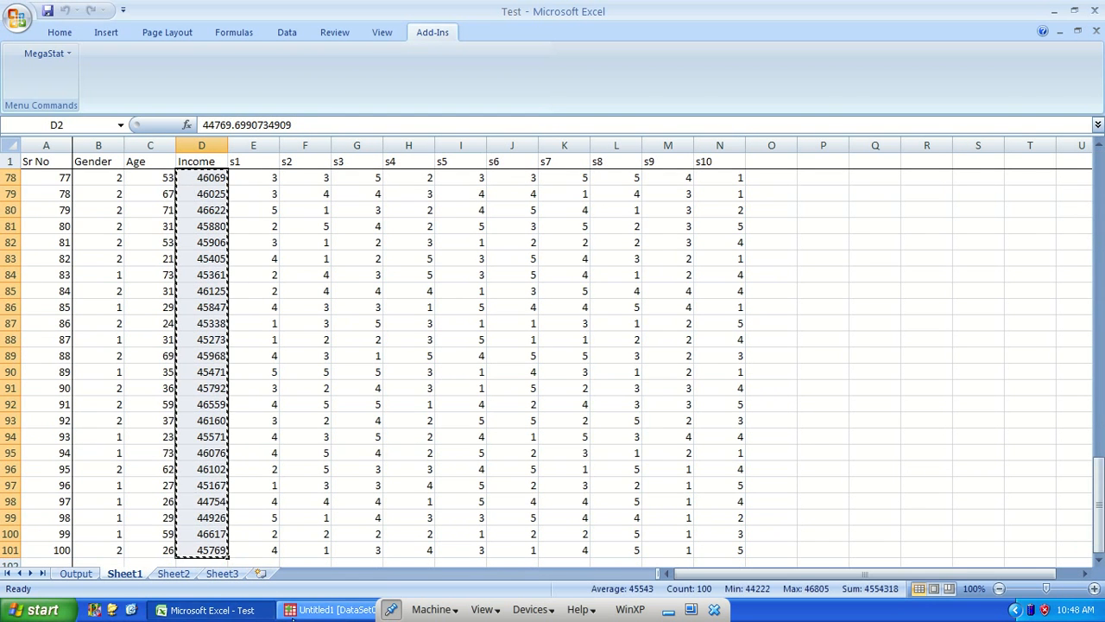
{"action": "left_click", "coordinate": [333, 610]}
{"action": "key", "text": "ctrl+v"}
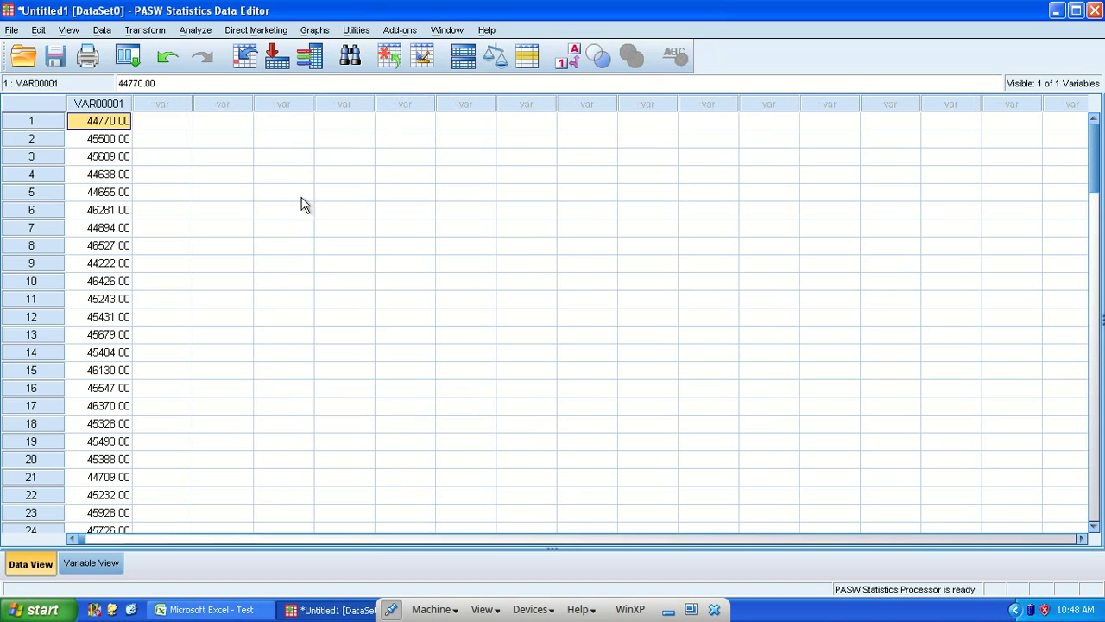
Start the Explore procedure and assign VAR00001 as the dependent variable
{"action": "left_click", "coordinate": [197, 29]}
{"action": "mouse_move", "coordinate": [294, 66]}
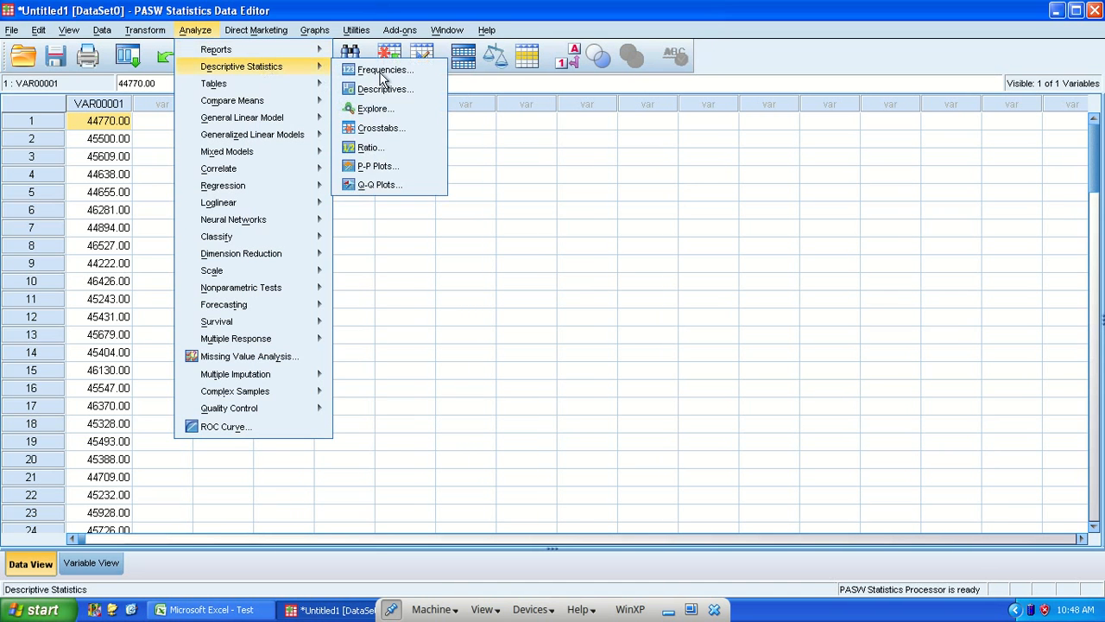
{"action": "left_click", "coordinate": [399, 108]}
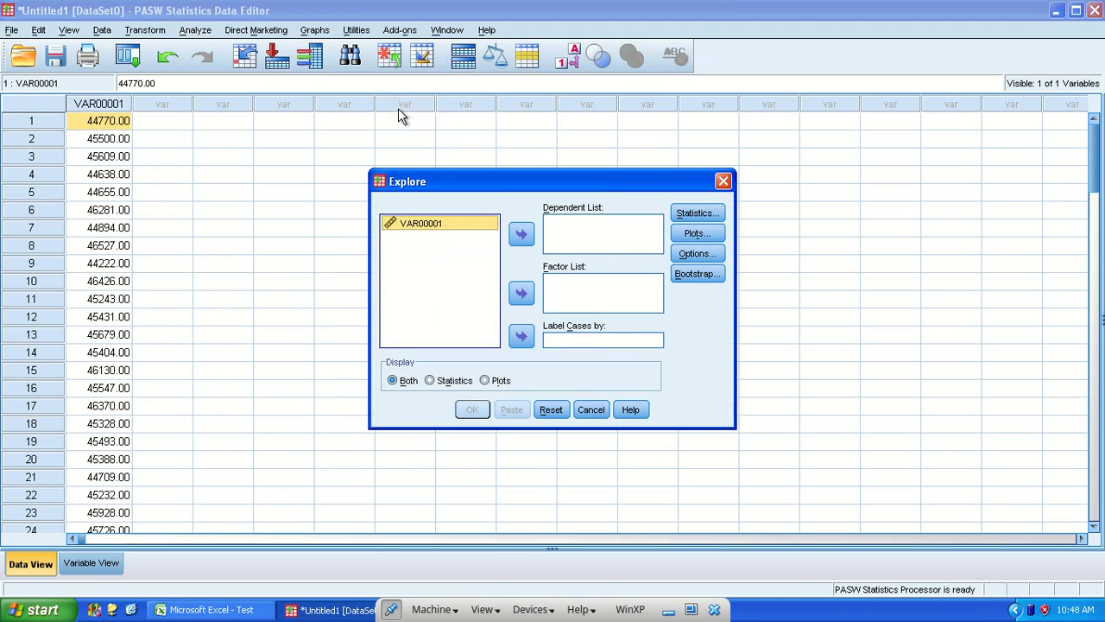
{"action": "left_click", "coordinate": [521, 234]}
Enable normality plots with tests, replace the stem-and-leaf plot with a histogram, and run Explore displaying plots only
{"action": "left_click", "coordinate": [698, 235]}
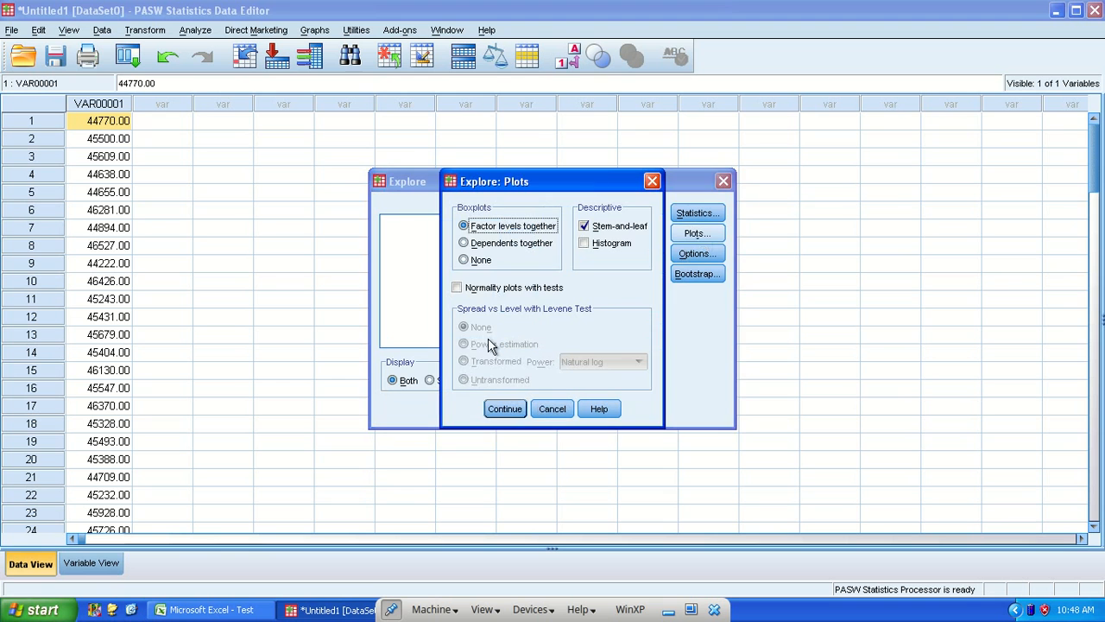
{"action": "left_click", "coordinate": [457, 287]}
{"action": "left_click", "coordinate": [605, 228]}
{"action": "left_click", "coordinate": [605, 244]}
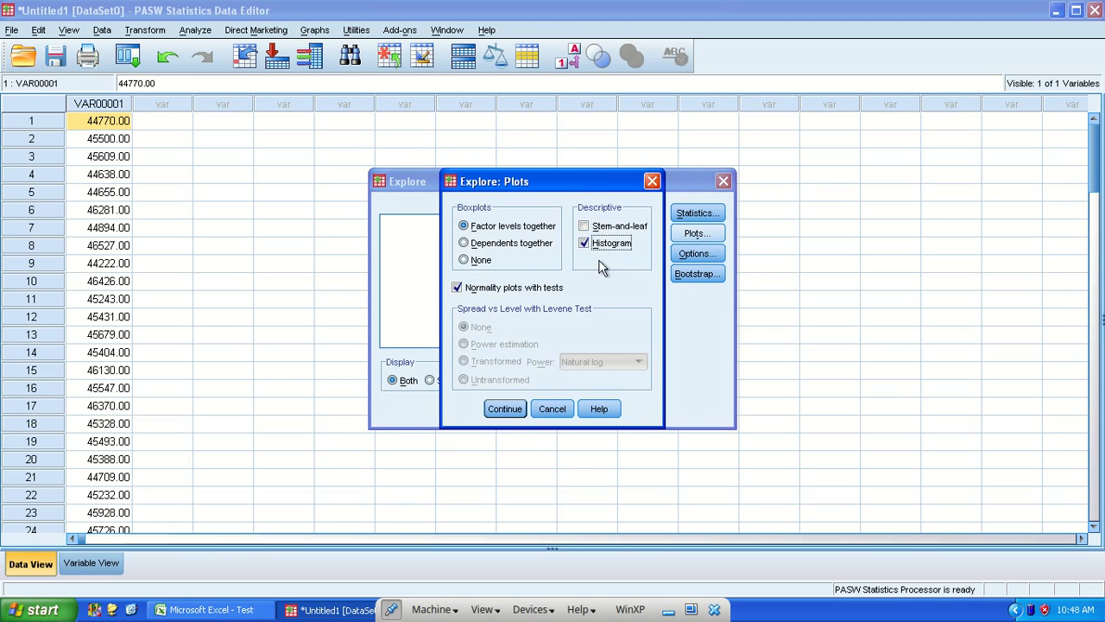
{"action": "left_click", "coordinate": [511, 411]}
{"action": "left_click", "coordinate": [484, 381]}
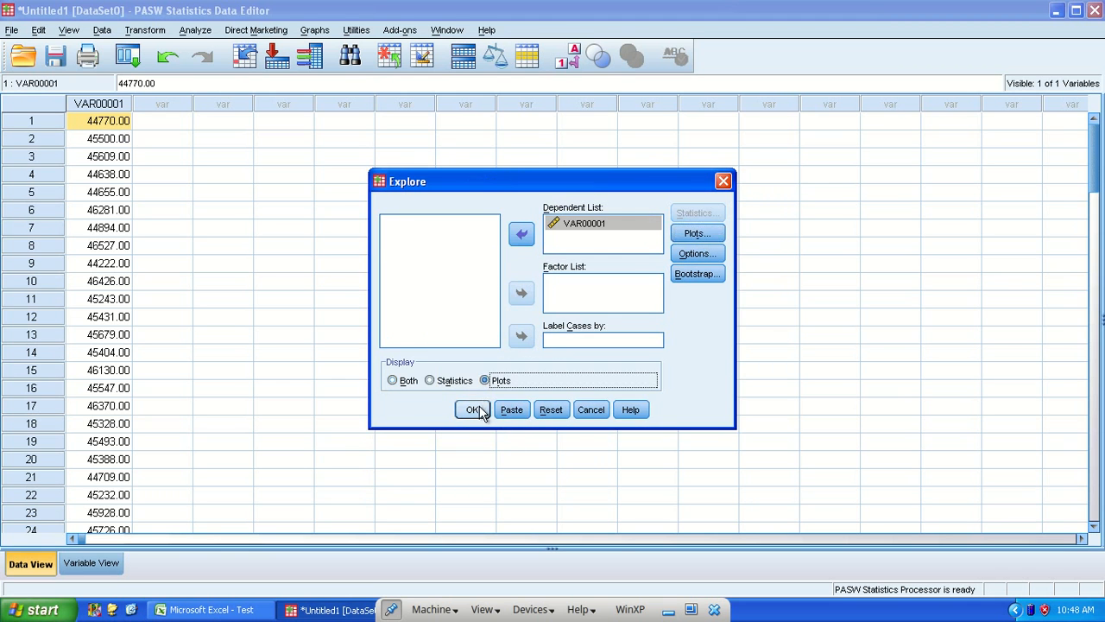
{"action": "left_click", "coordinate": [472, 411]}
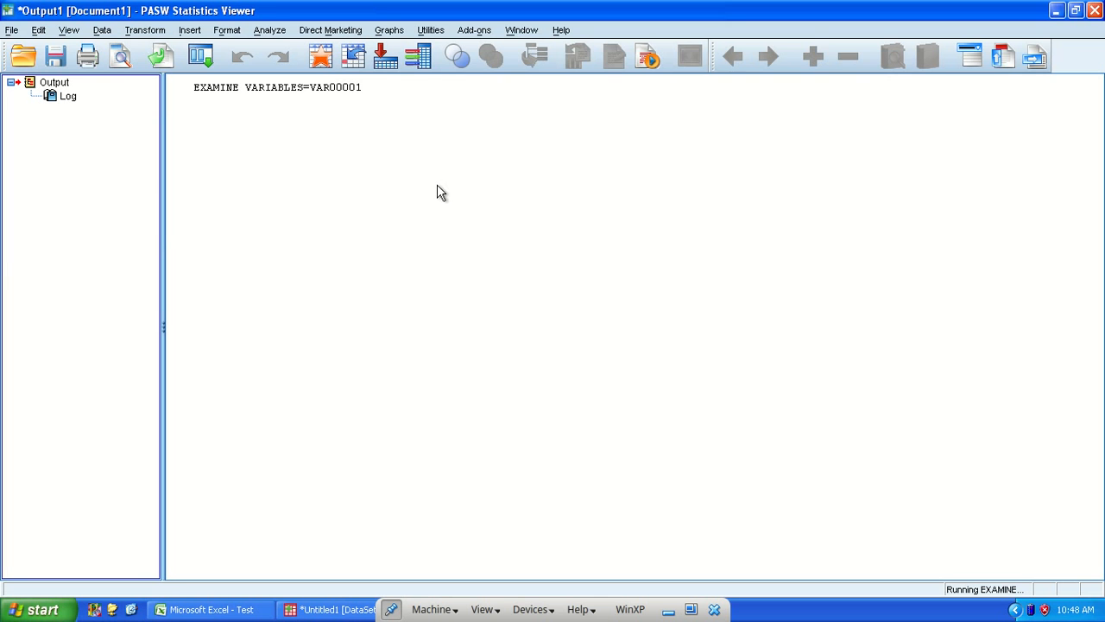
Delete the command log from the output and check the Tests of Normality table
{"action": "left_click", "coordinate": [351, 165]}
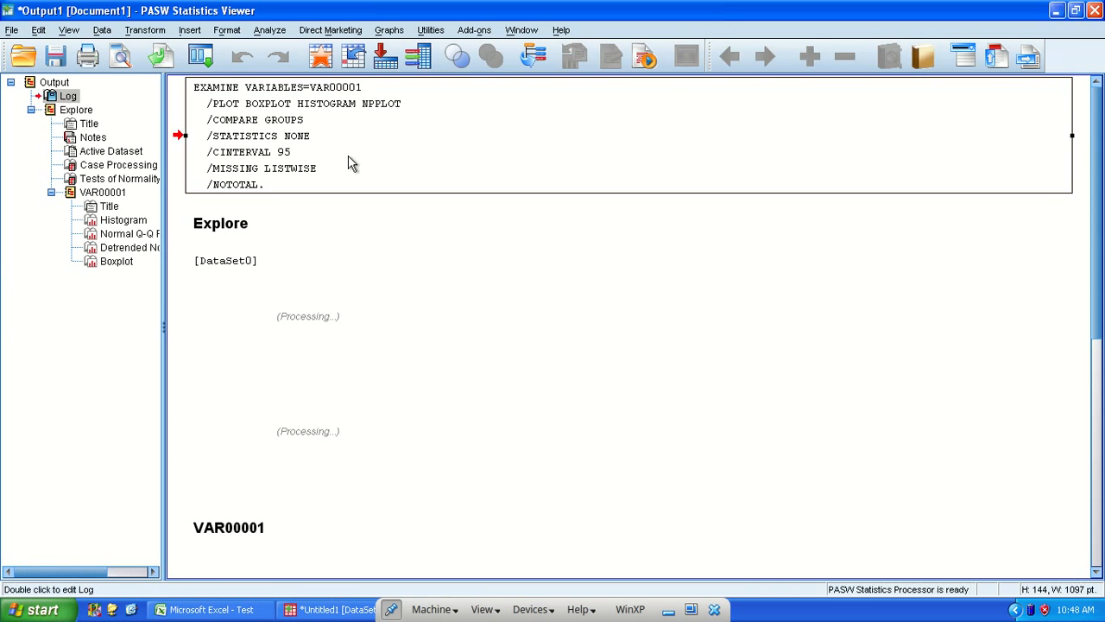
{"action": "key", "text": "Delete"}
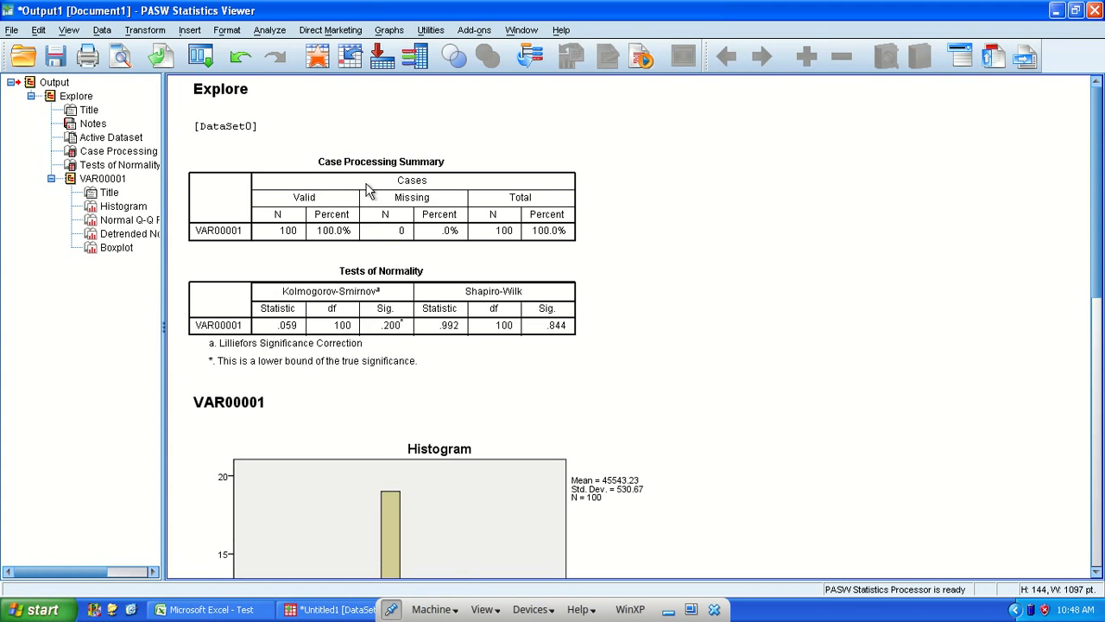
{"action": "left_click", "coordinate": [371, 331]}
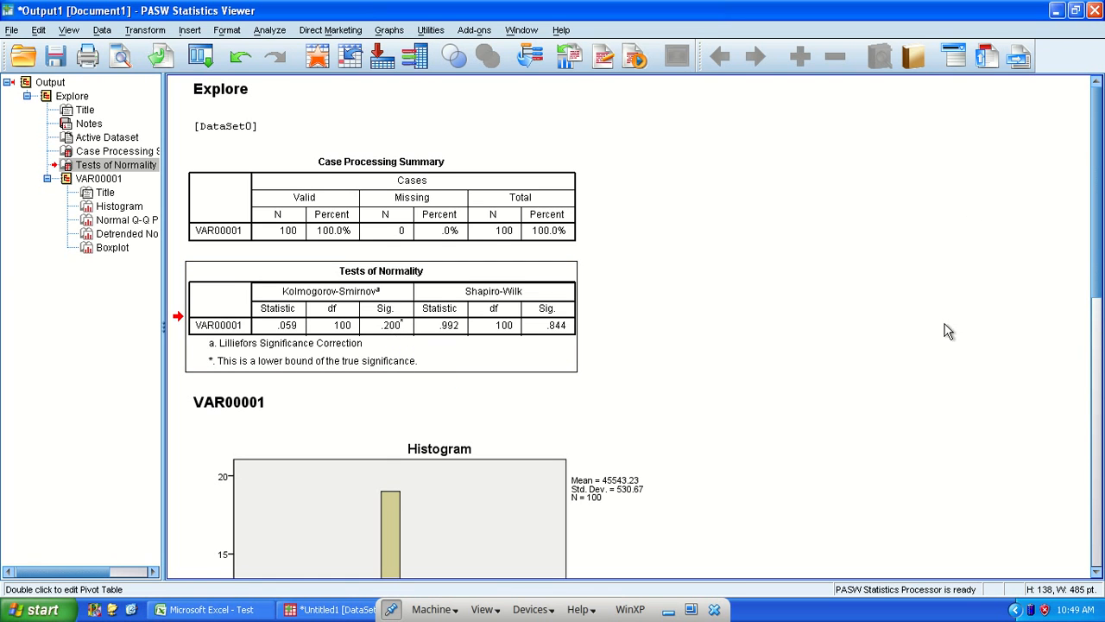
Examine the normal Q-Q plot of VAR00001 in the Explore output
{"action": "scroll", "coordinate": [1013, 298], "scroll_direction": "down", "scroll_amount": 2}
{"action": "left_click_drag", "start_coordinate": [1093, 207], "coordinate": [1092, 368]}
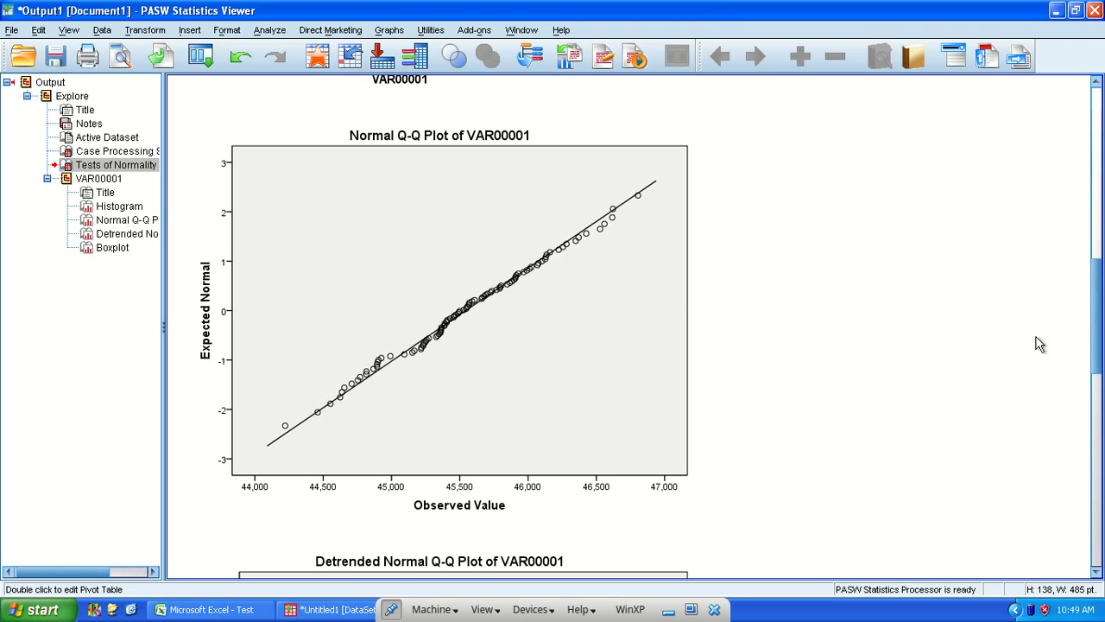
{"action": "left_click", "coordinate": [397, 146]}
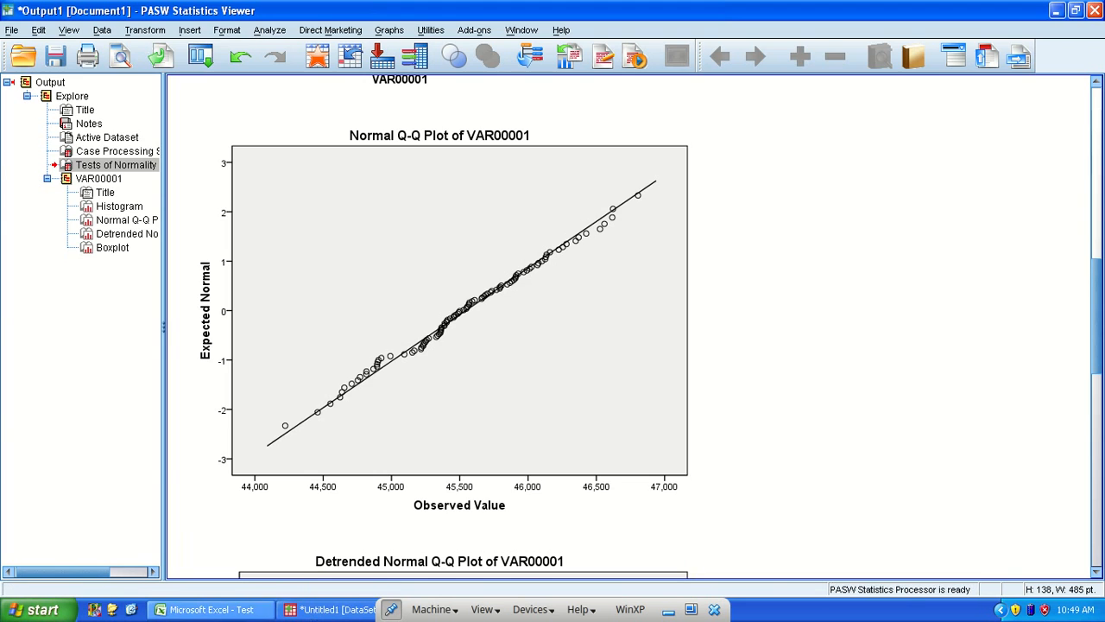
Switch to Excel and review the Output sheet's normality p-value, coefficient of variation, boxplot and count for Income
{"action": "left_click", "coordinate": [212, 610]}
{"action": "scroll", "coordinate": [303, 443], "scroll_direction": "down", "scroll_amount": 2}
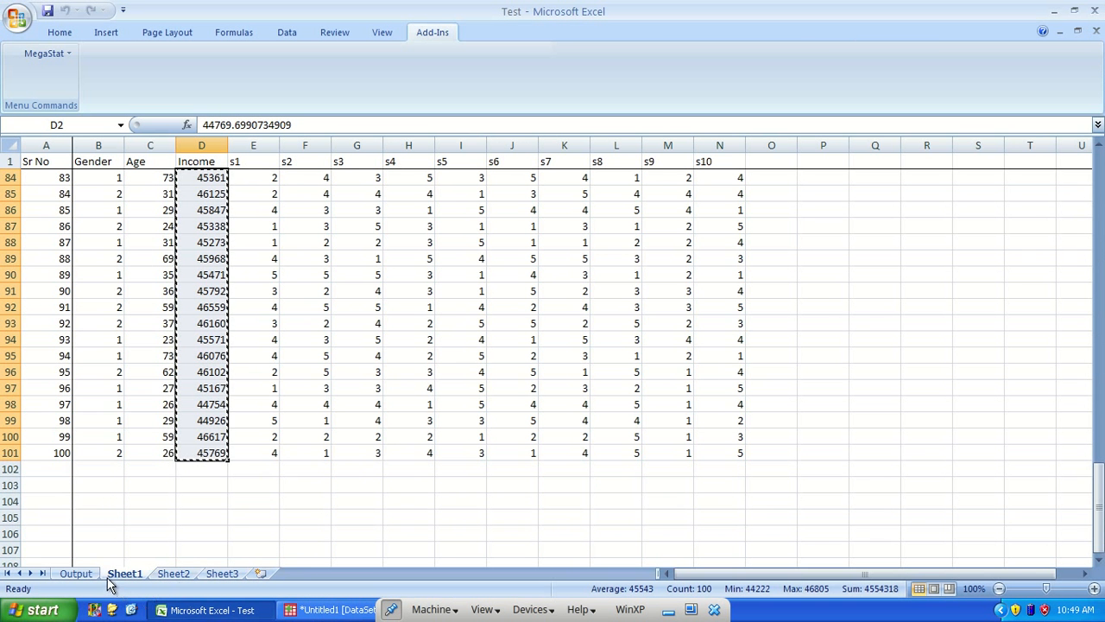
{"action": "left_click", "coordinate": [76, 573]}
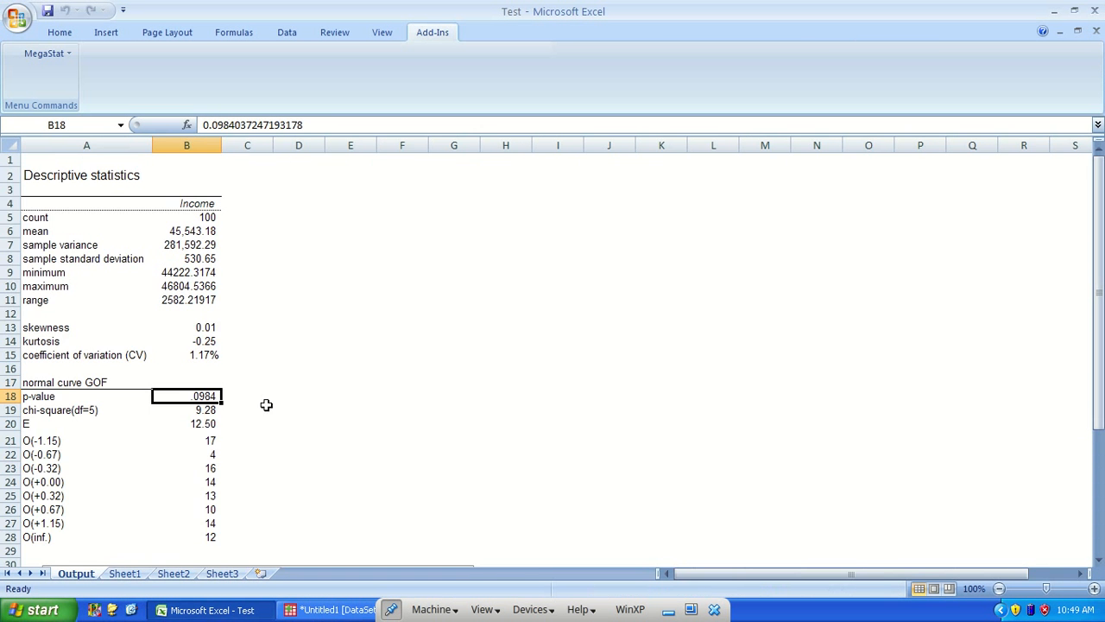
{"action": "scroll", "coordinate": [264, 403], "scroll_direction": "down", "scroll_amount": 5}
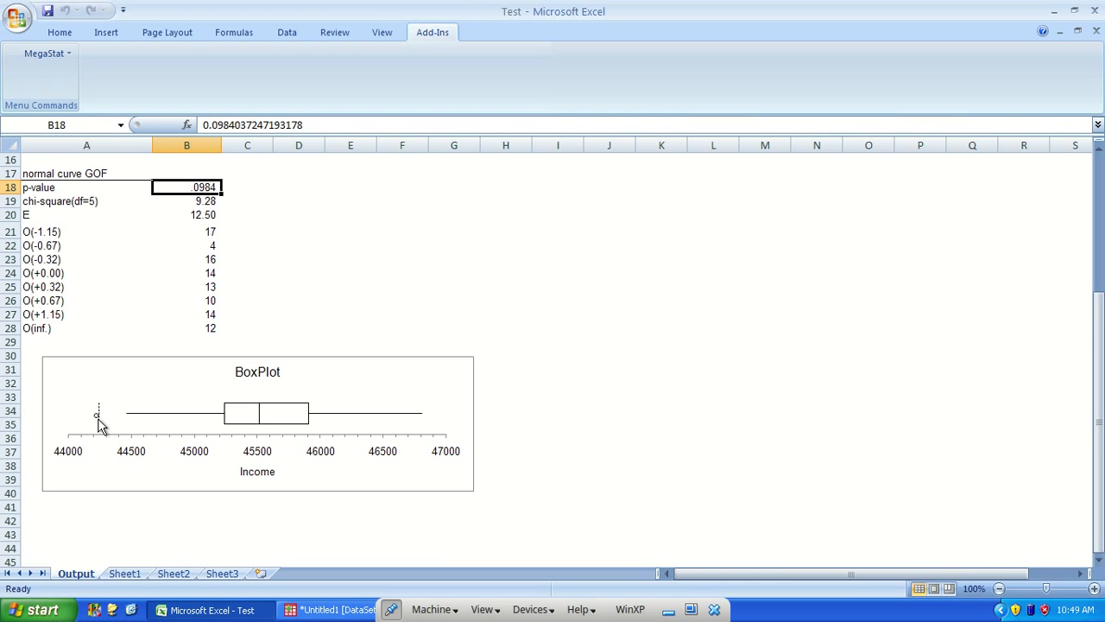
{"action": "scroll", "coordinate": [98, 422], "scroll_direction": "up", "scroll_amount": 4}
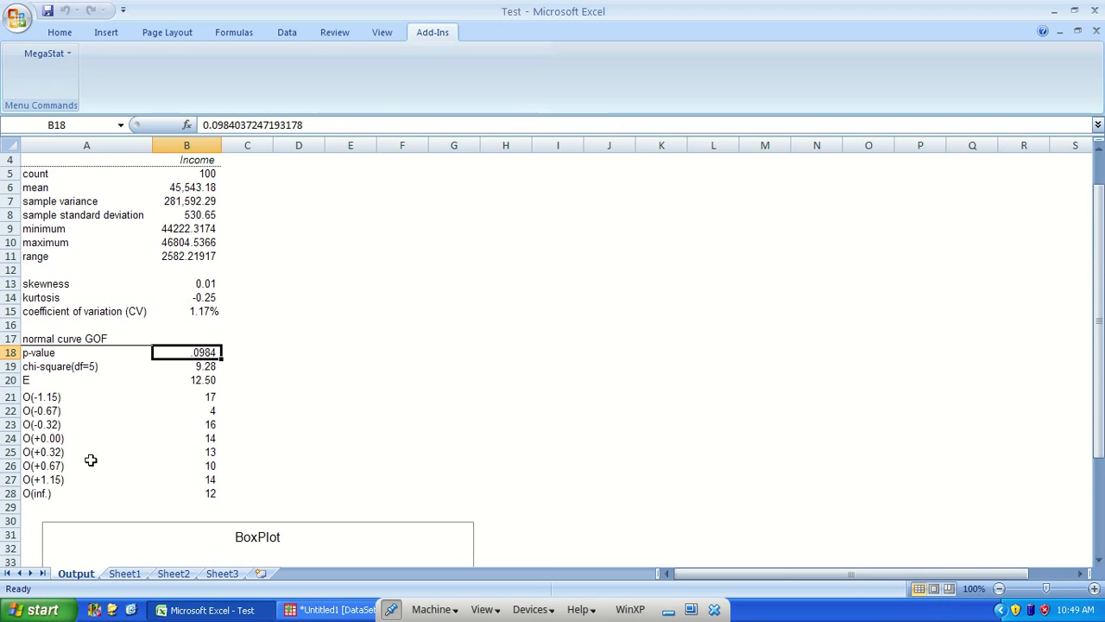
{"action": "scroll", "coordinate": [92, 341], "scroll_direction": "up", "scroll_amount": 1}
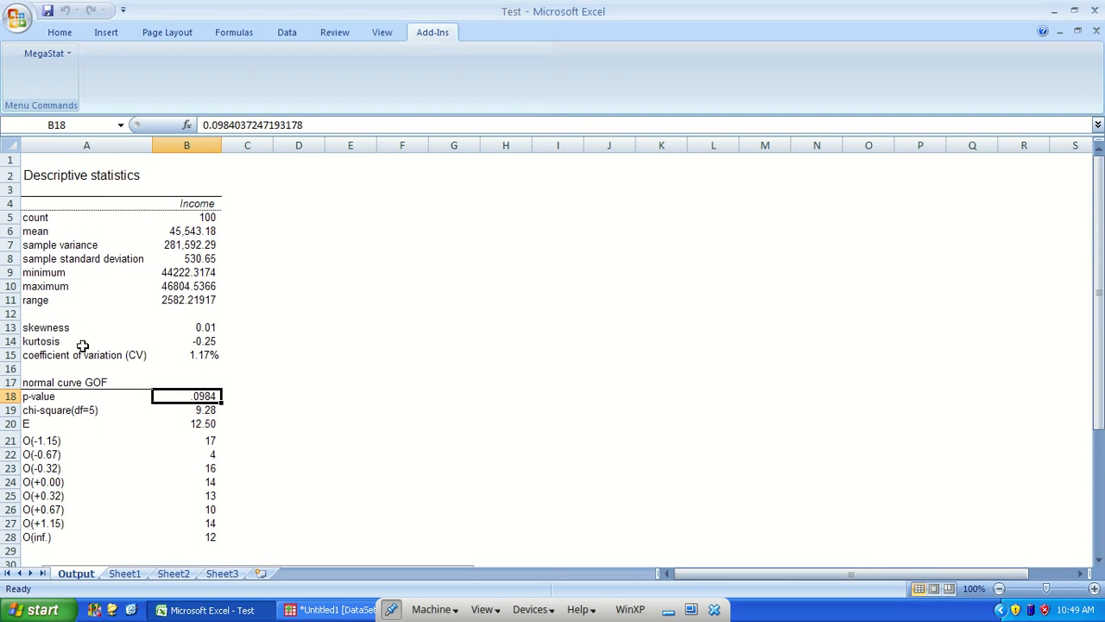
{"action": "left_click", "coordinate": [211, 354]}
{"action": "scroll", "coordinate": [195, 350], "scroll_direction": "down", "scroll_amount": 4}
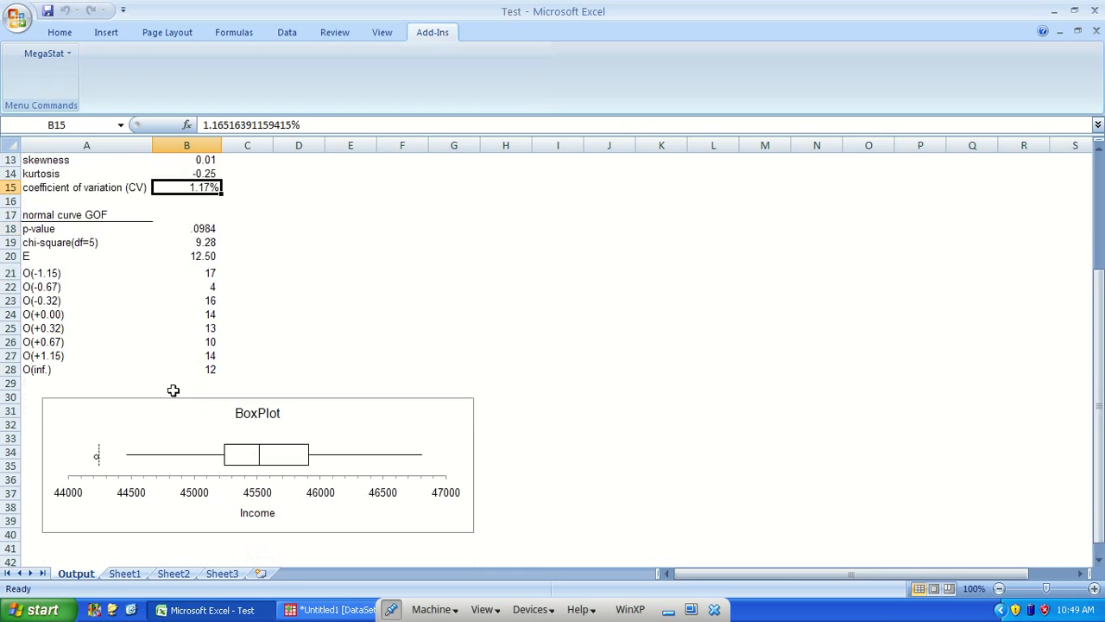
{"action": "scroll", "coordinate": [172, 391], "scroll_direction": "down", "scroll_amount": 1}
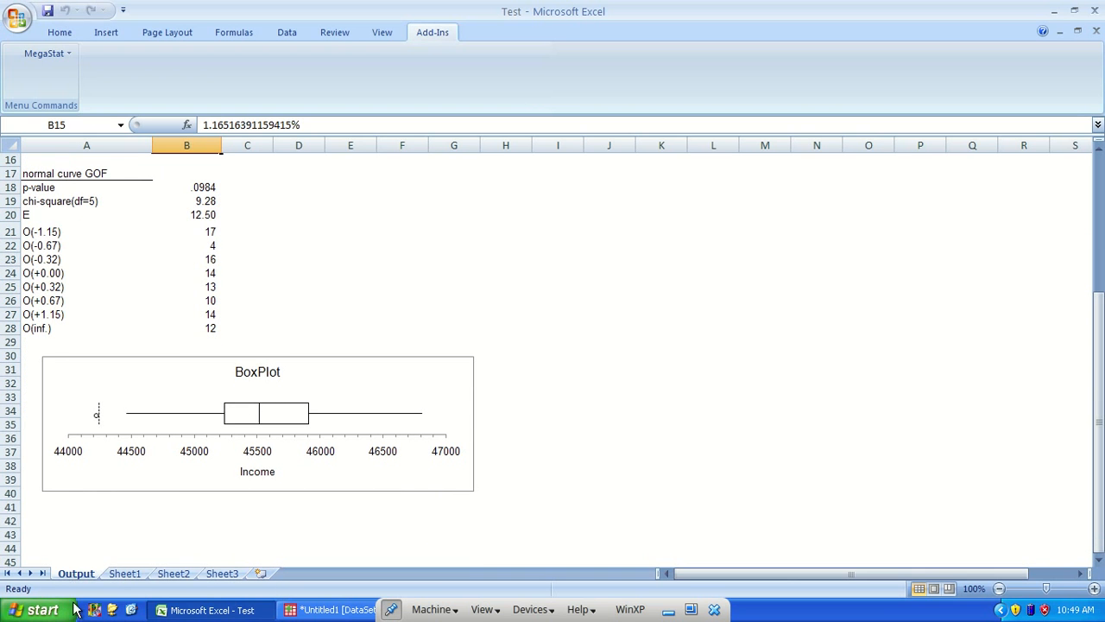
{"action": "scroll", "coordinate": [282, 339], "scroll_direction": "up", "scroll_amount": 5}
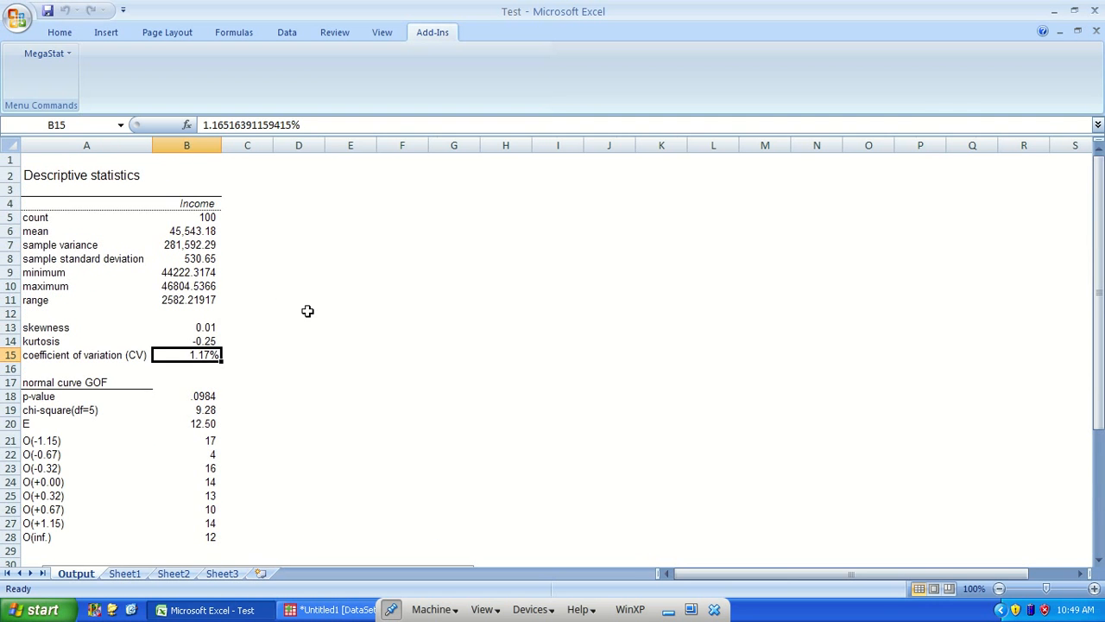
{"action": "scroll", "coordinate": [308, 311], "scroll_direction": "up", "scroll_amount": 4, "text": "ctrl"}
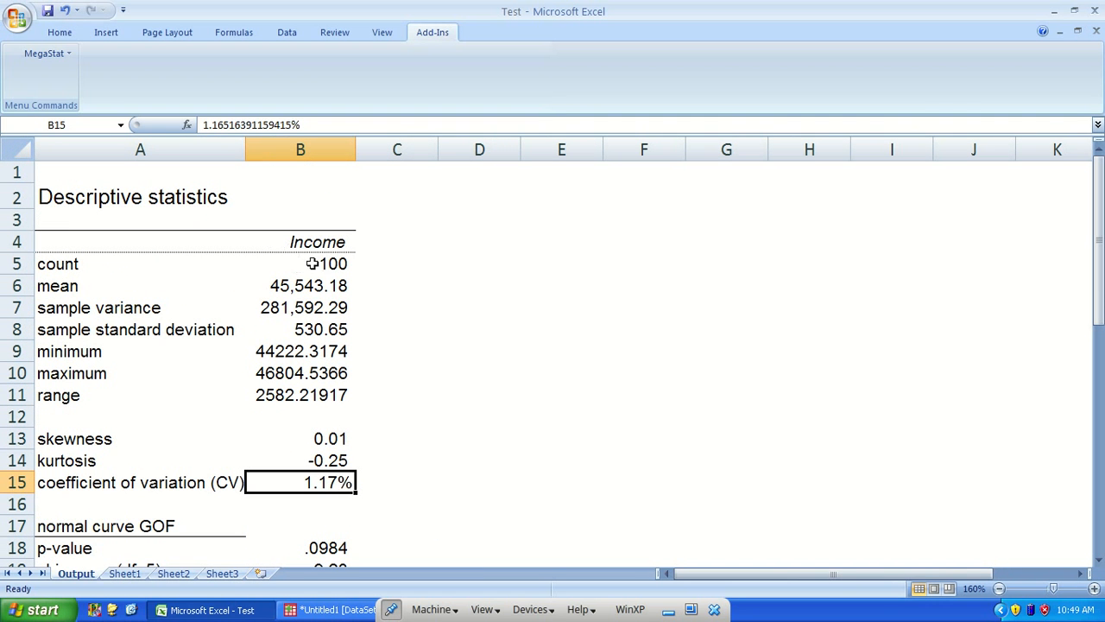
{"action": "left_click", "coordinate": [316, 264]}
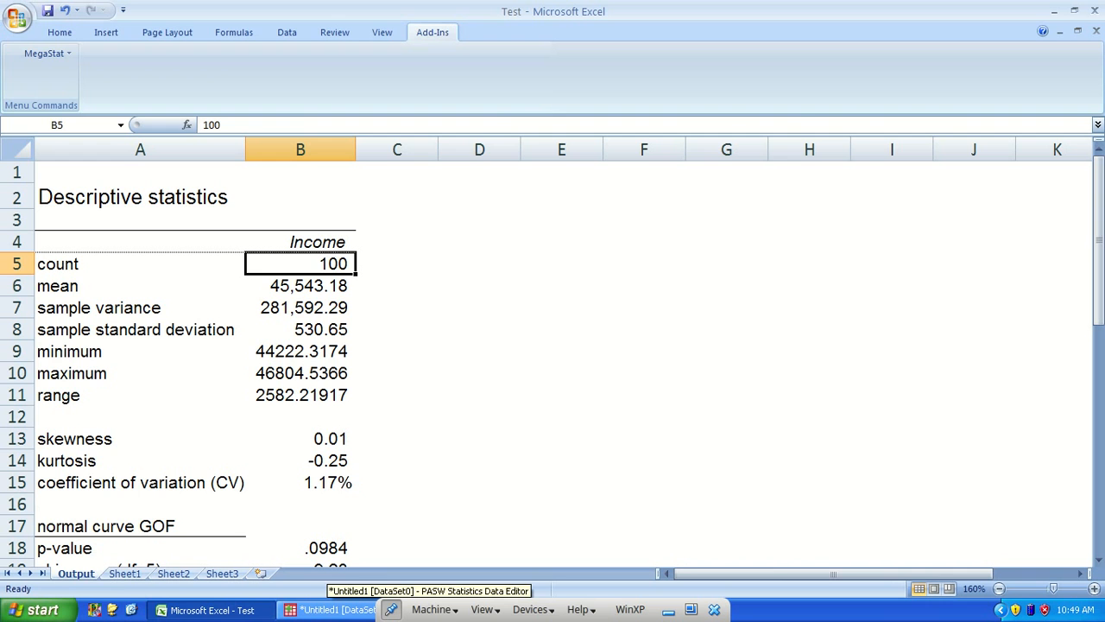
Switch to the PASW Statistics Data Editor and set up a Descriptives analysis with VAR00001 as the variable
{"action": "left_click", "coordinate": [337, 610]}
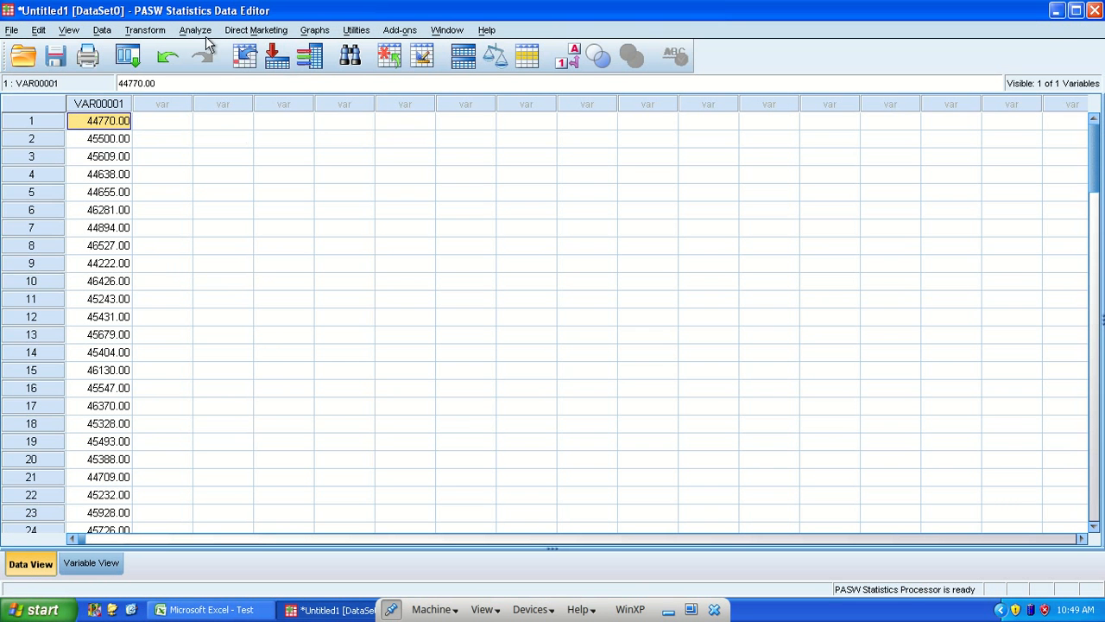
{"action": "left_click", "coordinate": [201, 32]}
{"action": "mouse_move", "coordinate": [250, 67]}
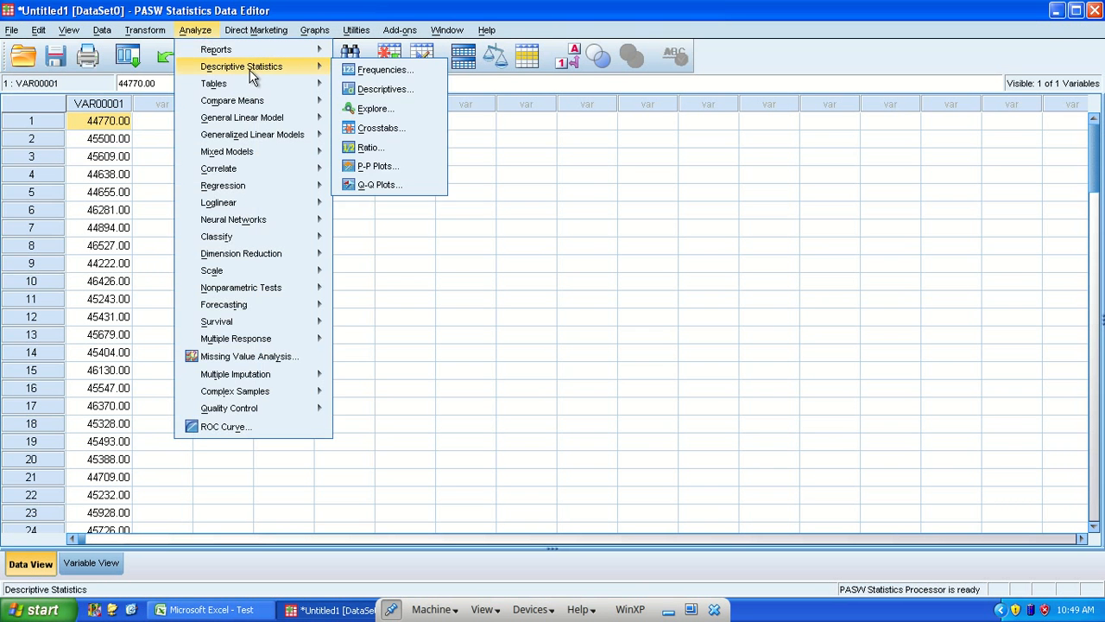
{"action": "left_click", "coordinate": [384, 89]}
{"action": "left_click", "coordinate": [519, 293]}
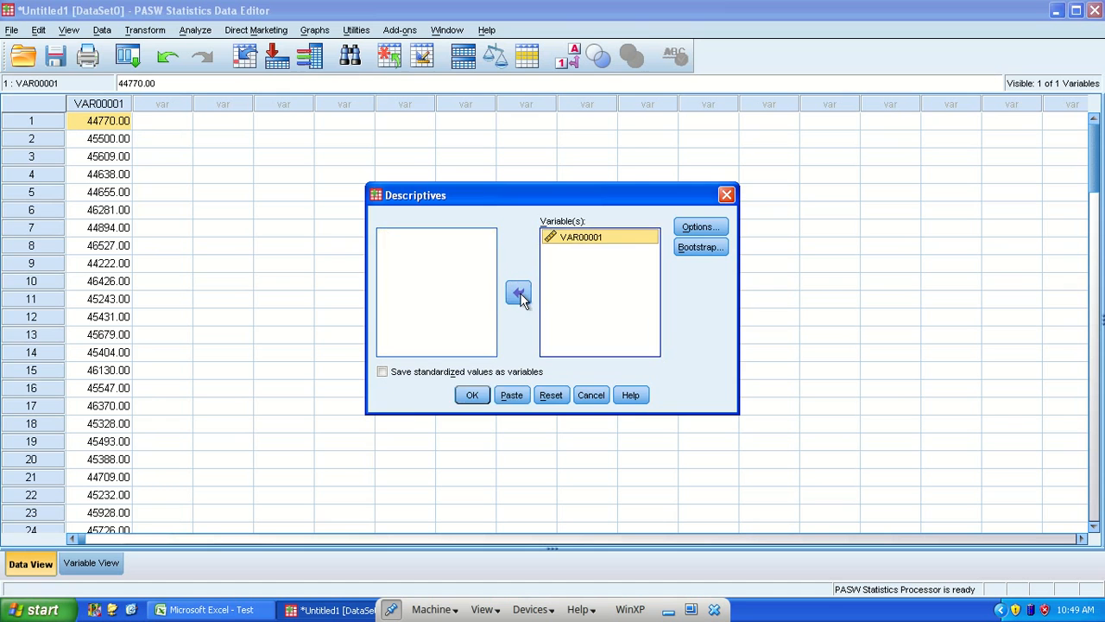
Add variance, range, kurtosis and skewness to the Descriptives options and run the analysis
{"action": "left_click", "coordinate": [696, 227]}
{"action": "left_click", "coordinate": [509, 258]}
{"action": "left_click", "coordinate": [517, 241]}
{"action": "left_click", "coordinate": [518, 302]}
{"action": "left_click", "coordinate": [563, 301]}
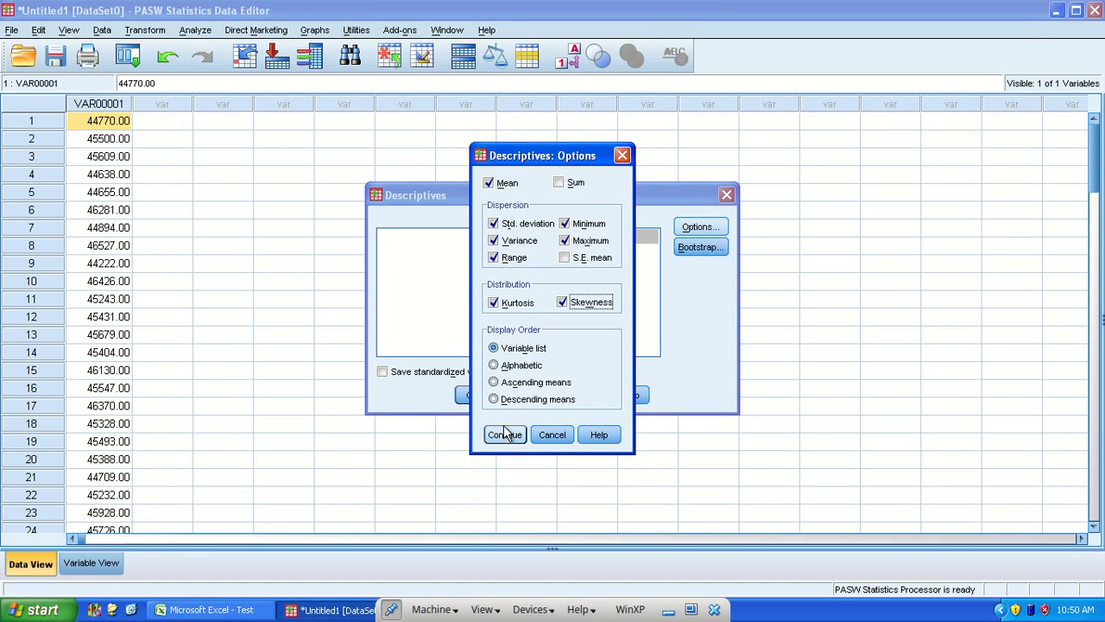
{"action": "left_click", "coordinate": [505, 434]}
{"action": "left_click", "coordinate": [473, 397]}
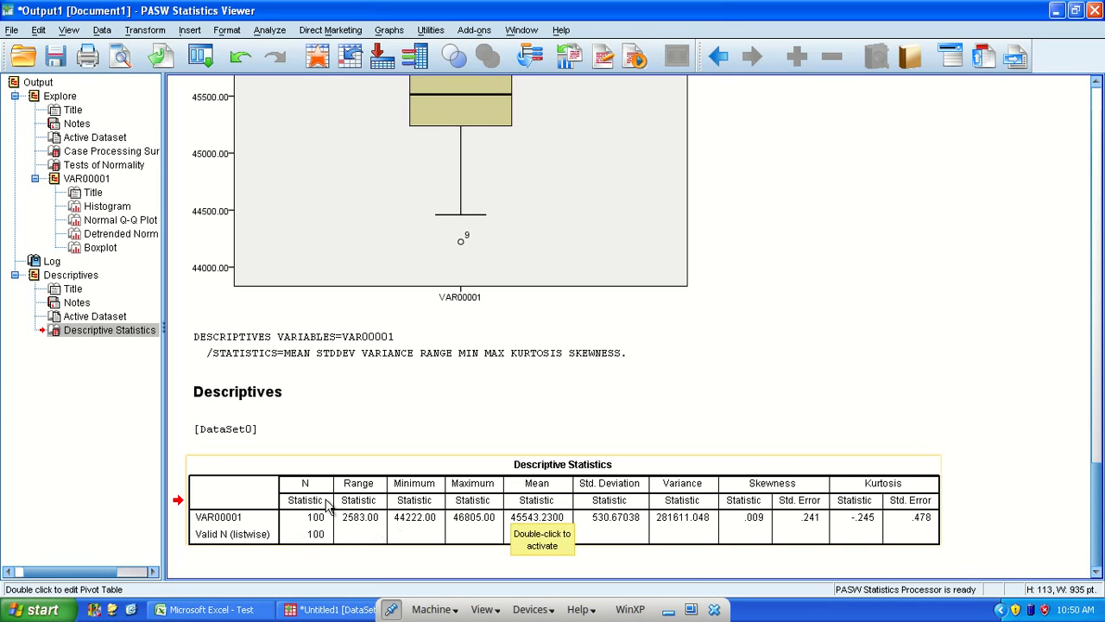
Open the Descriptive Statistics pivot table for editing, transpose its rows and columns, and close the table editor
{"action": "double_click", "coordinate": [496, 503]}
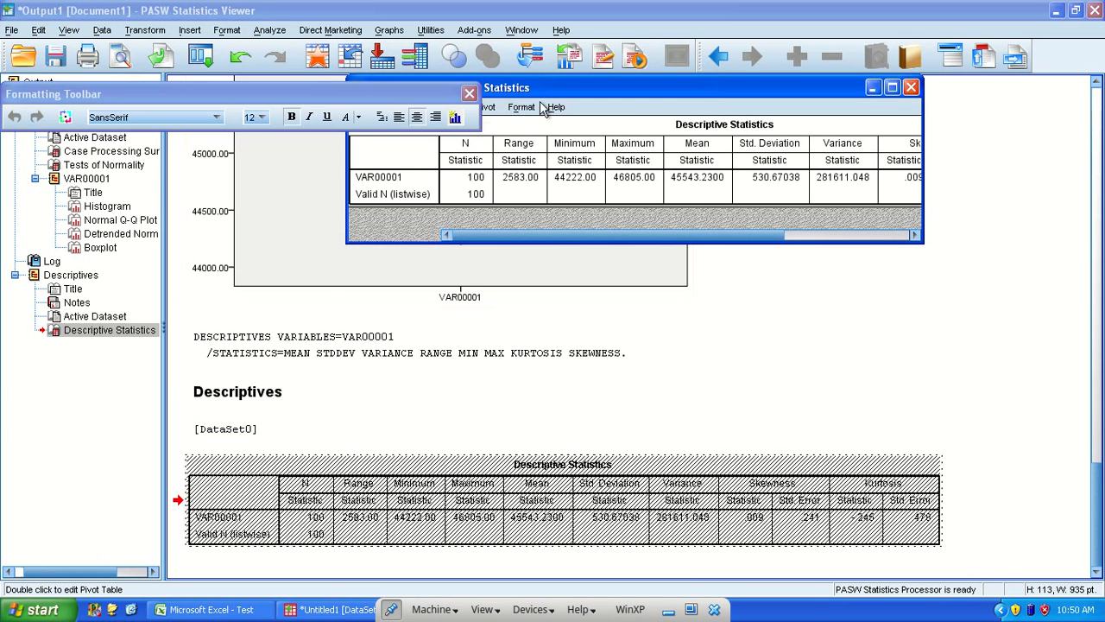
{"action": "left_click", "coordinate": [489, 107]}
{"action": "left_click", "coordinate": [501, 154]}
{"action": "left_click", "coordinate": [892, 87]}
{"action": "left_click", "coordinate": [1094, 10]}
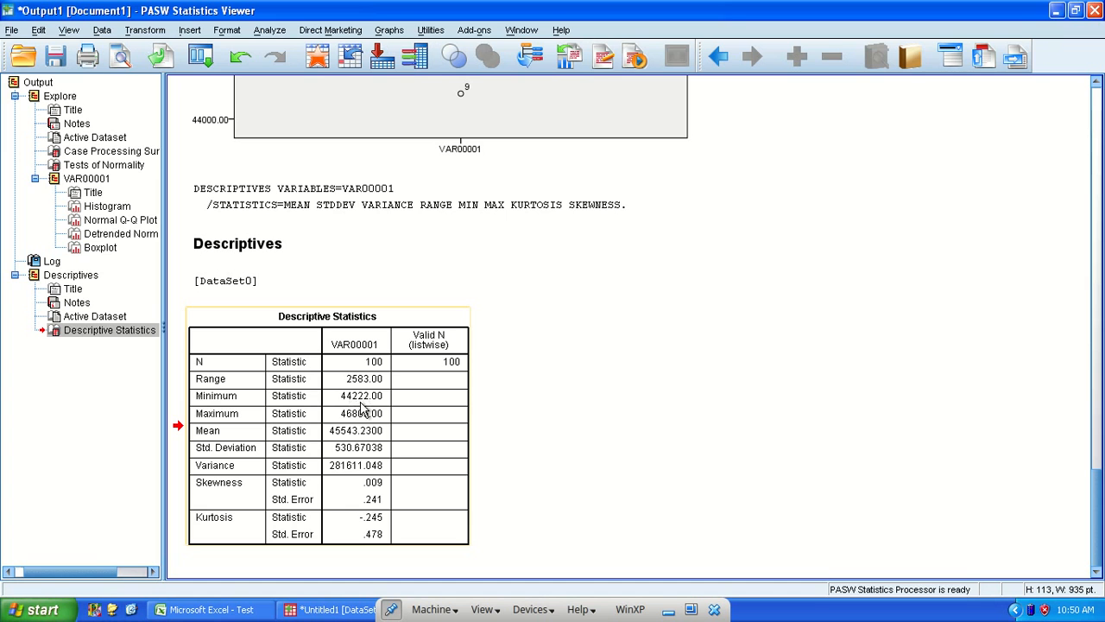
Switch to Excel and check the Income minimum on the Output sheet against the PASW table
{"action": "key", "text": "alt+Tab"}
{"action": "key", "text": "alt+Tab"}
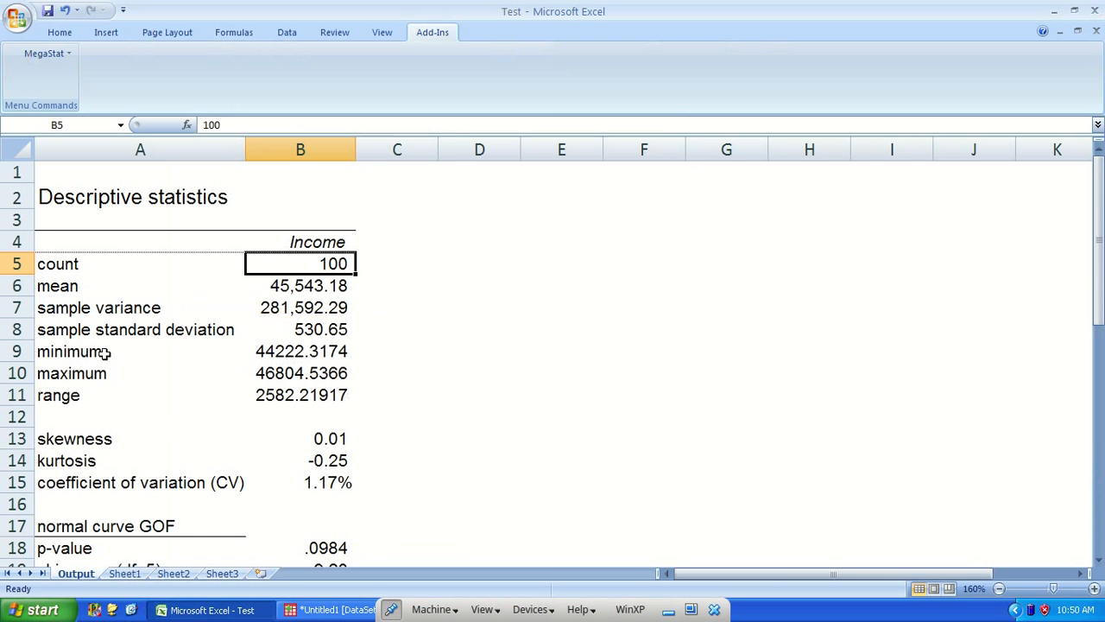
{"action": "scroll", "coordinate": [222, 410], "scroll_direction": "down", "scroll_amount": 1}
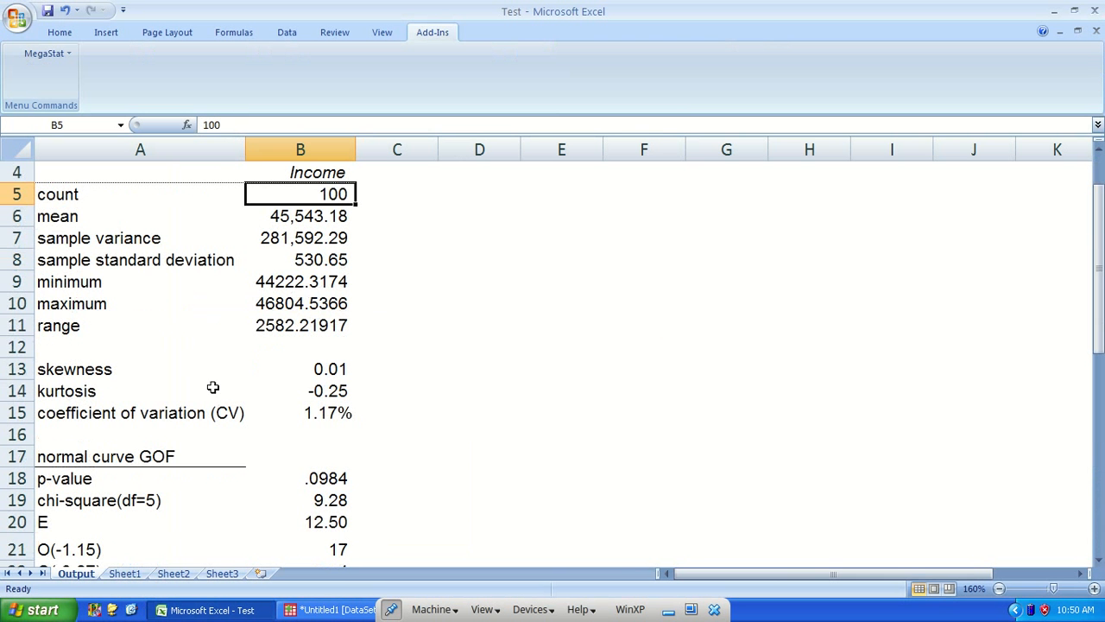
{"action": "left_click", "coordinate": [300, 283]}
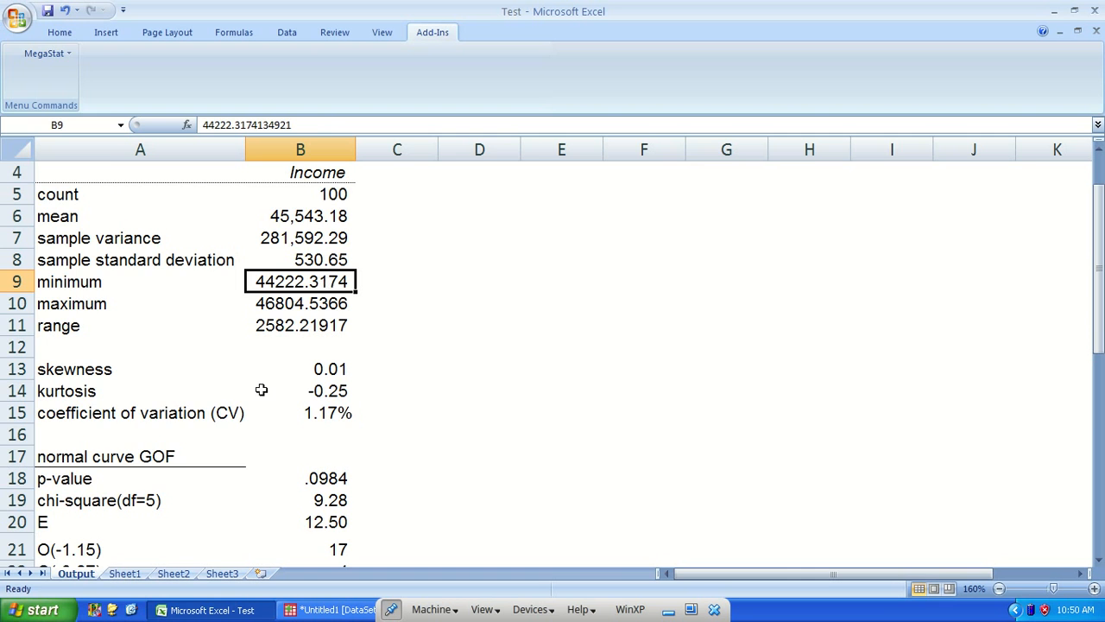
Temporarily show the Income values on Sheet1 with two decimals and restore them to whole numbers
{"action": "left_click", "coordinate": [109, 574]}
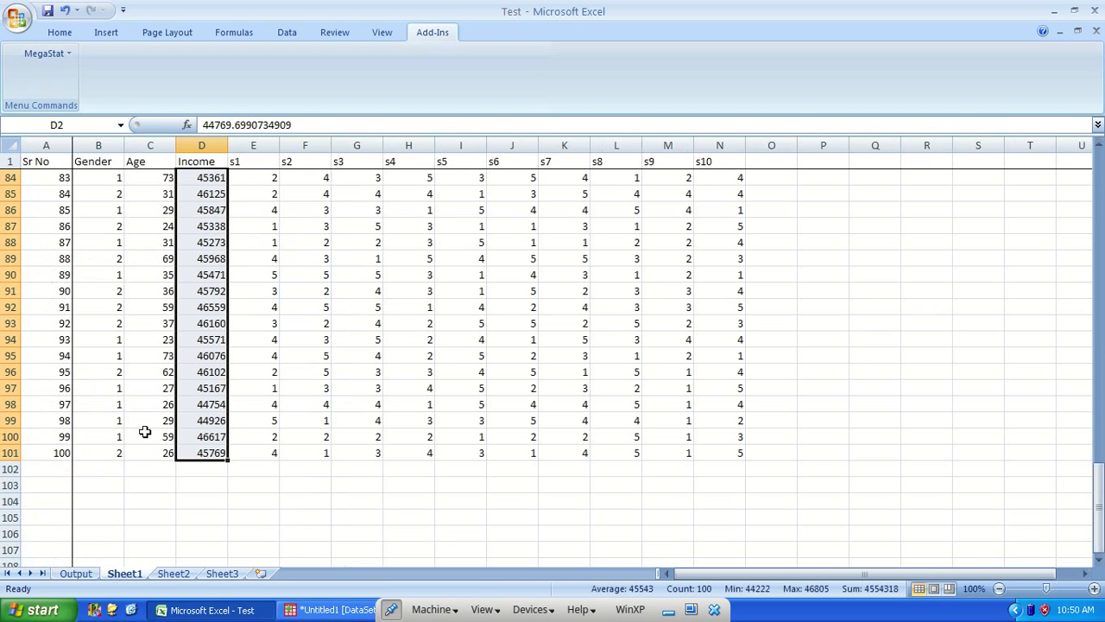
{"action": "left_click", "coordinate": [59, 32]}
{"action": "left_click", "coordinate": [573, 83]}
{"action": "left_click", "coordinate": [573, 83]}
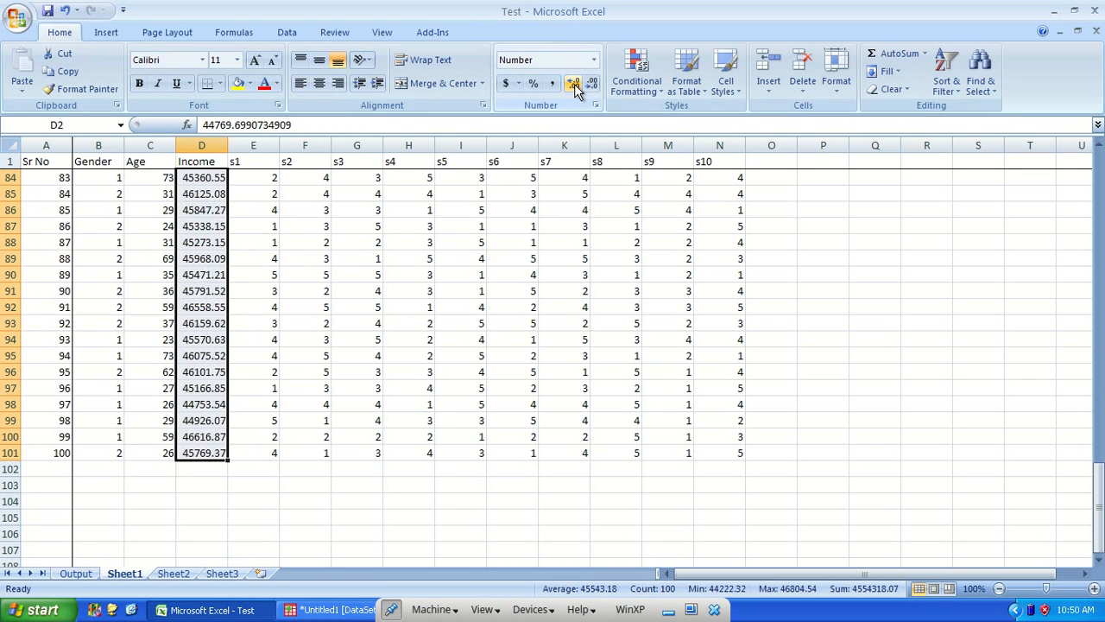
{"action": "left_click", "coordinate": [592, 83]}
{"action": "left_click", "coordinate": [591, 83]}
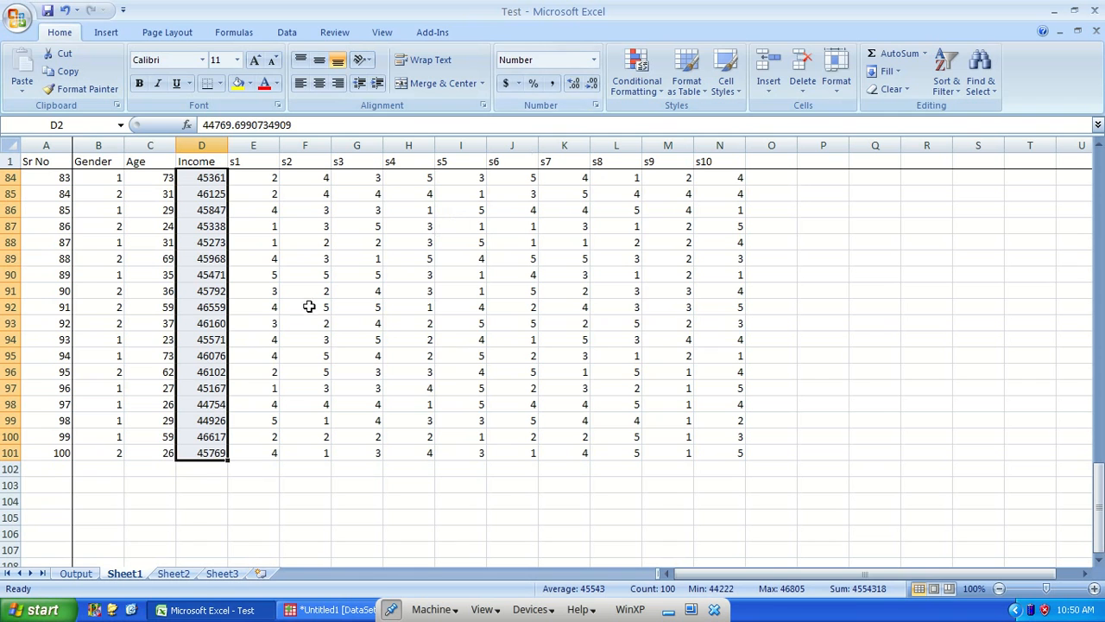
Check the rounded VAR00001 values in the PASW Data Editor against Excel's Income column
{"action": "key", "text": "alt+Tab"}
{"action": "key", "text": "Tab"}
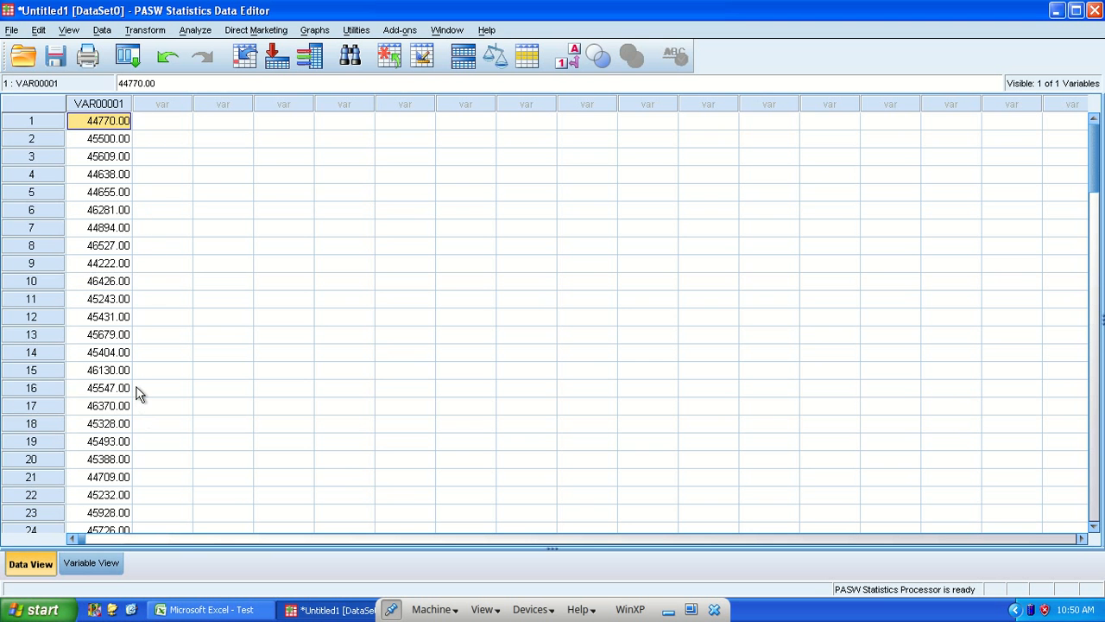
{"action": "key", "text": "alt+Tab"}
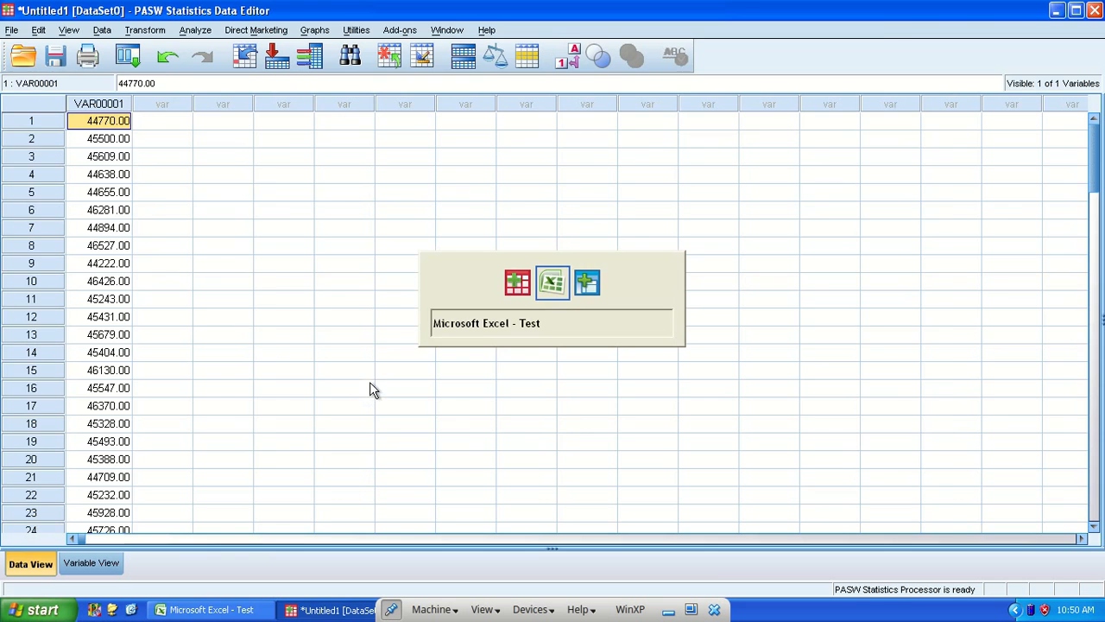
{"action": "key", "text": "alt"}
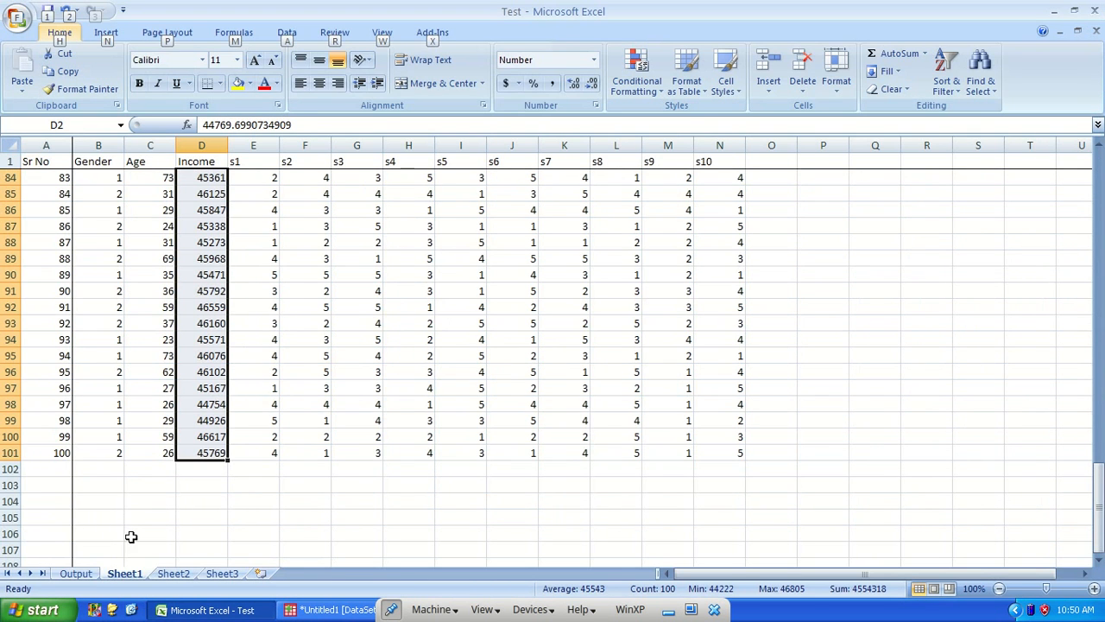
Compare the Income maximum on Excel's Output sheet with the maximum in PASW's Descriptive Statistics table
{"action": "left_click", "coordinate": [90, 574]}
{"action": "left_click", "coordinate": [303, 306]}
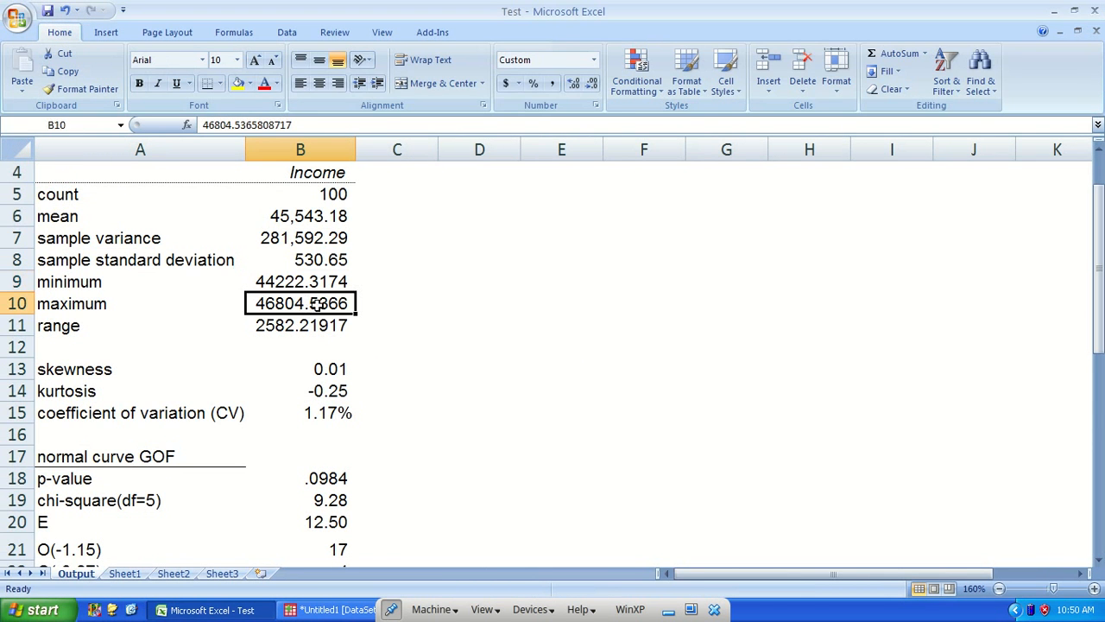
{"action": "key", "text": "alt+Tab"}
{"action": "key", "text": "alt+Tab"}
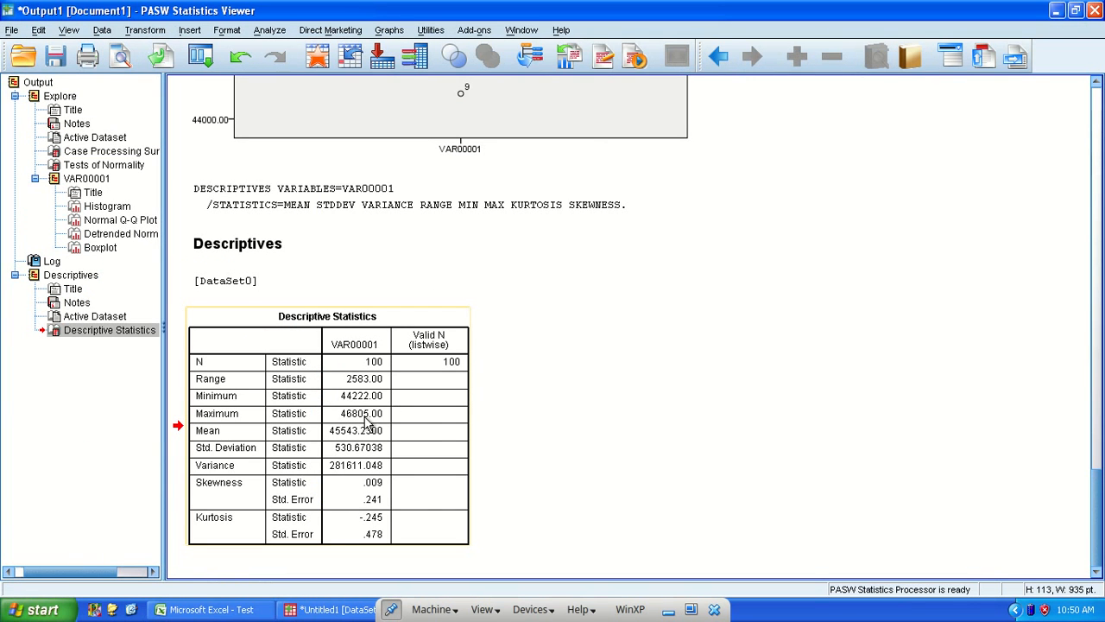
Compare the skewness and kurtosis on Excel's Output sheet with those in PASW's Descriptive Statistics table
{"action": "key", "text": "alt+Tab"}
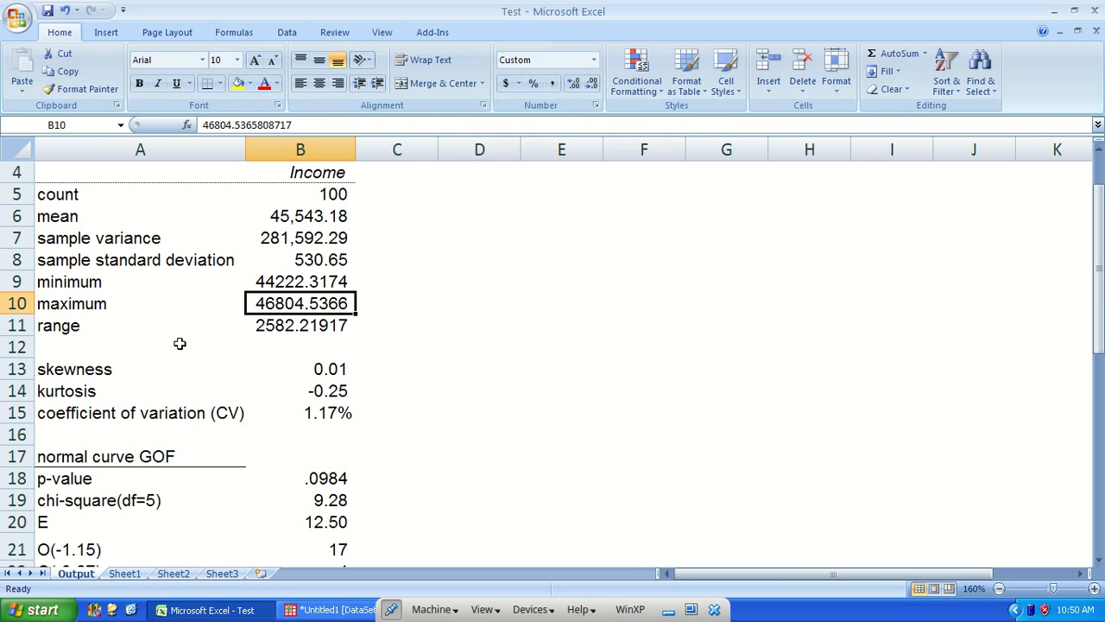
{"action": "left_click", "coordinate": [331, 369]}
{"action": "key", "text": "alt+Tab"}
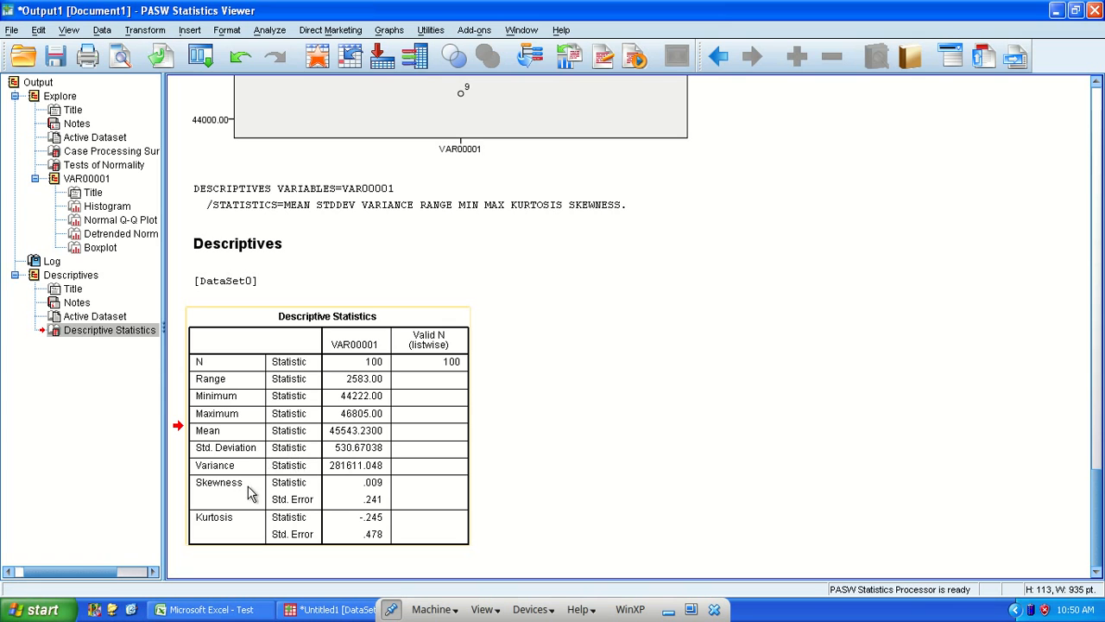
{"action": "key", "text": "alt+Tab"}
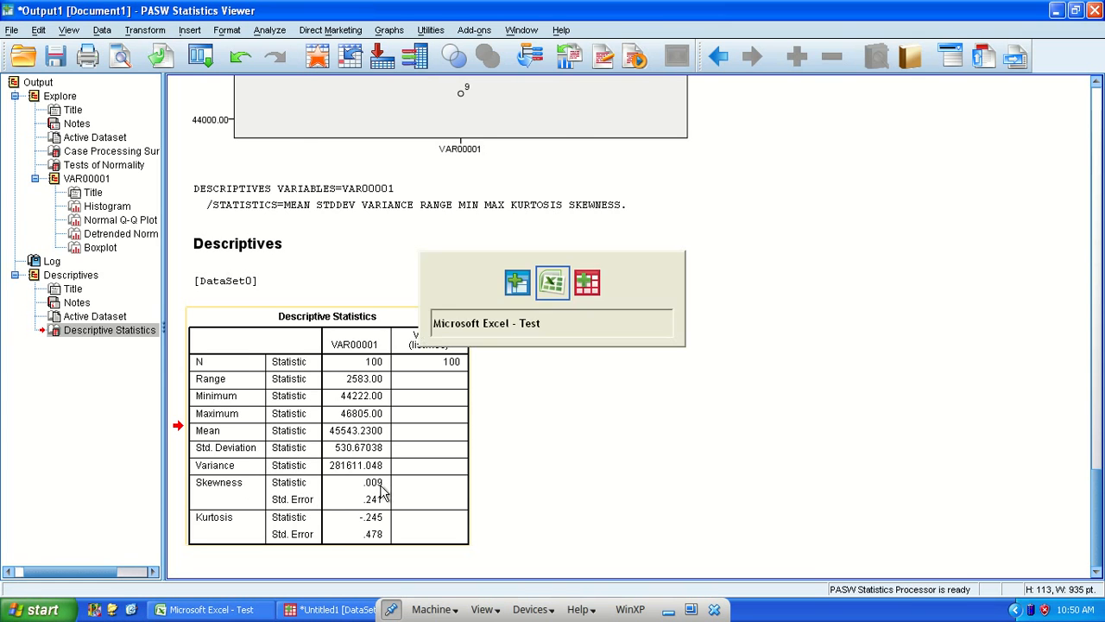
{"action": "left_click", "coordinate": [322, 389]}
{"action": "key", "text": "alt+Tab"}
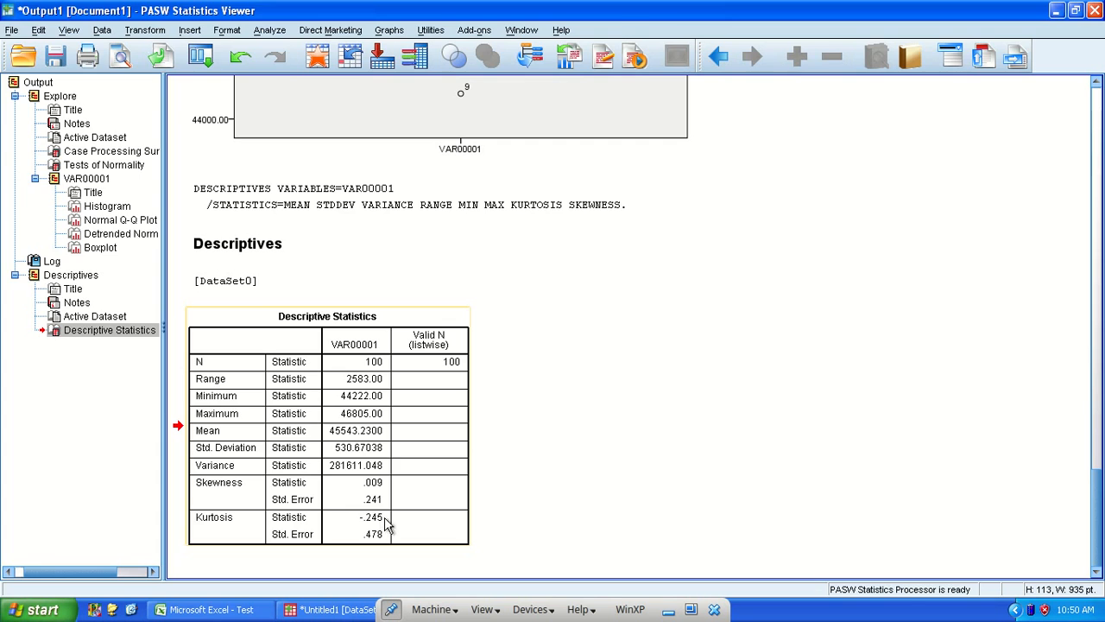
Compare the mean, sample variance and standard deviation on Excel's Output sheet with the PASW results
{"action": "key", "text": "alt+Tab"}
{"action": "scroll", "coordinate": [261, 355], "scroll_direction": "up", "scroll_amount": 4}
{"action": "scroll", "coordinate": [261, 355], "scroll_direction": "up", "scroll_amount": 2}
{"action": "left_click", "coordinate": [322, 240]}
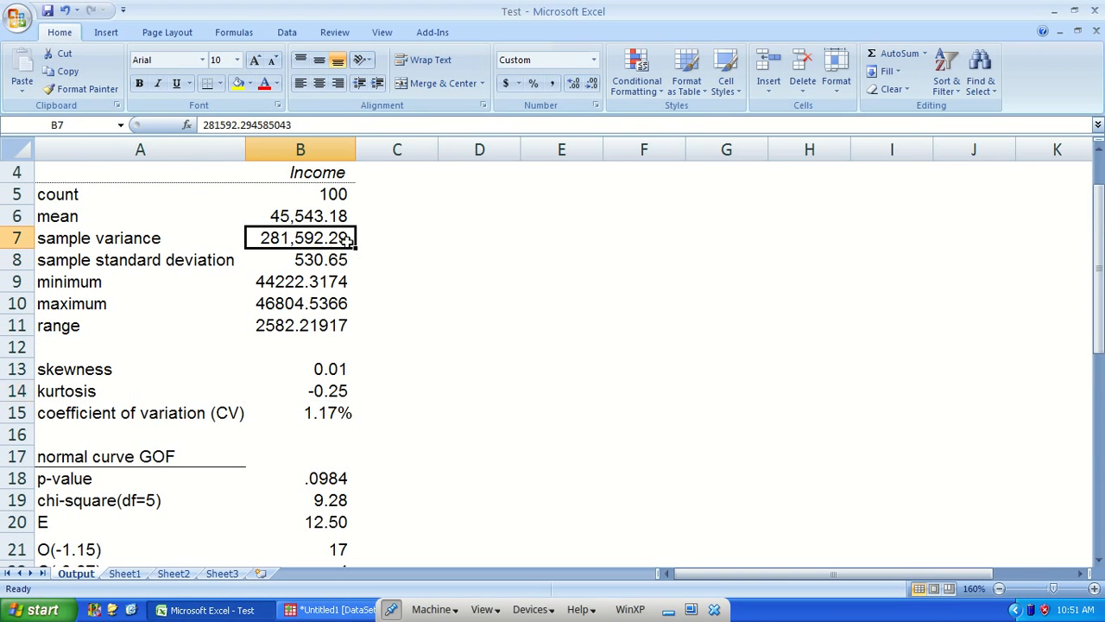
{"action": "left_click", "coordinate": [320, 217]}
{"action": "key", "text": "alt+Tab"}
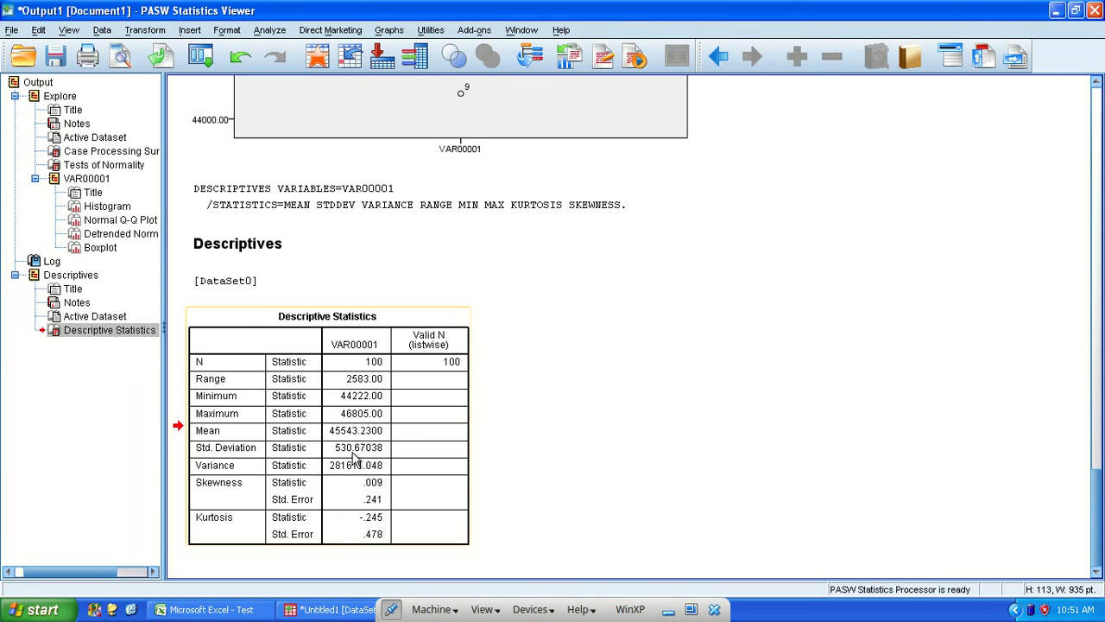
{"action": "key", "text": "alt+Tab"}
{"action": "left_click", "coordinate": [323, 253]}
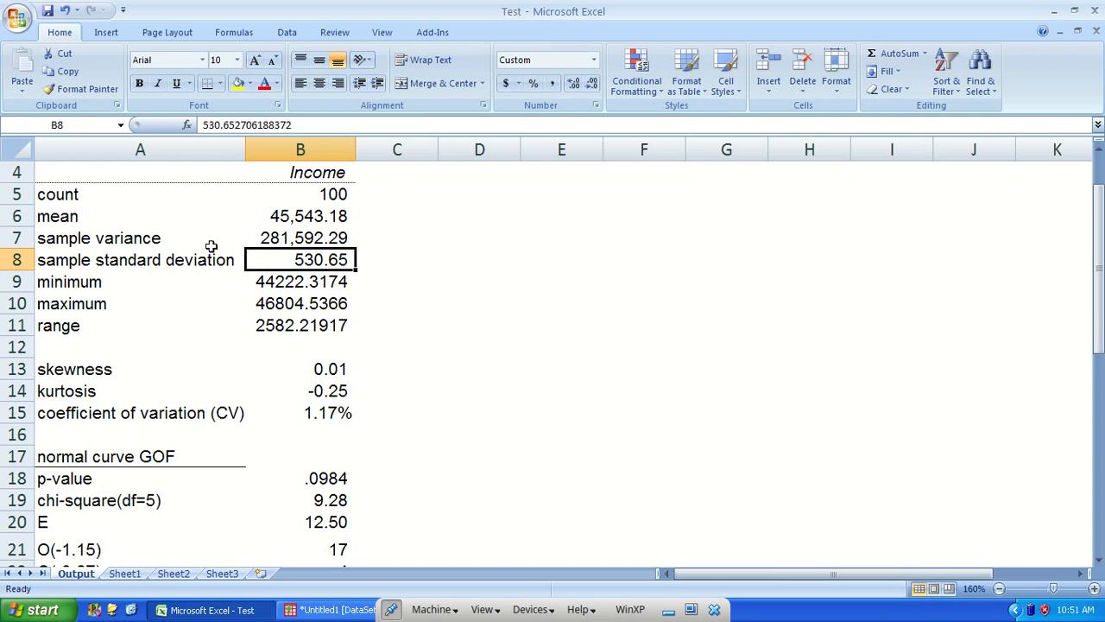
{"action": "left_click", "coordinate": [298, 235]}
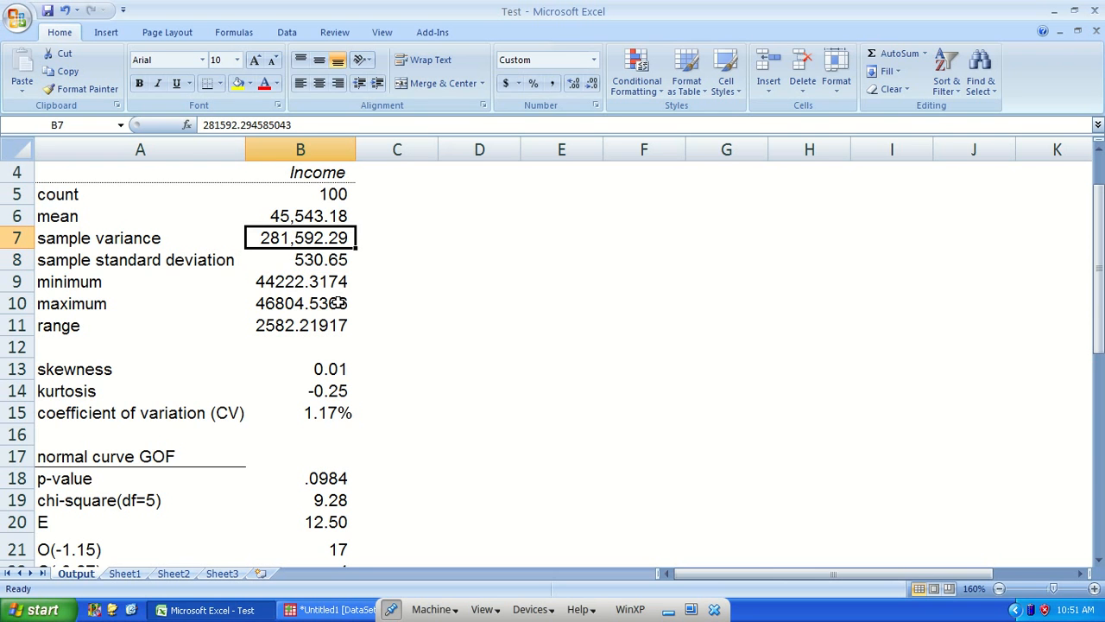
{"action": "scroll", "coordinate": [336, 303], "scroll_direction": "down", "scroll_amount": 7}
Recall the Explore analysis in the PASW Viewer, keep its plot settings, and set it to display both statistics and plots
{"action": "key", "text": "alt+Tab"}
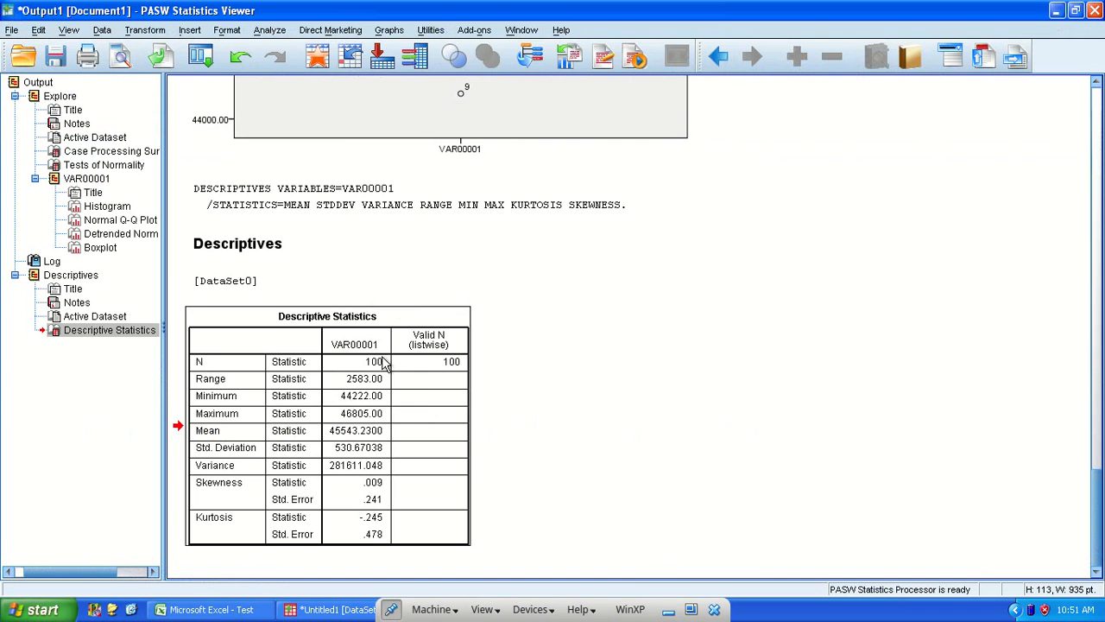
{"action": "left_click", "coordinate": [200, 58]}
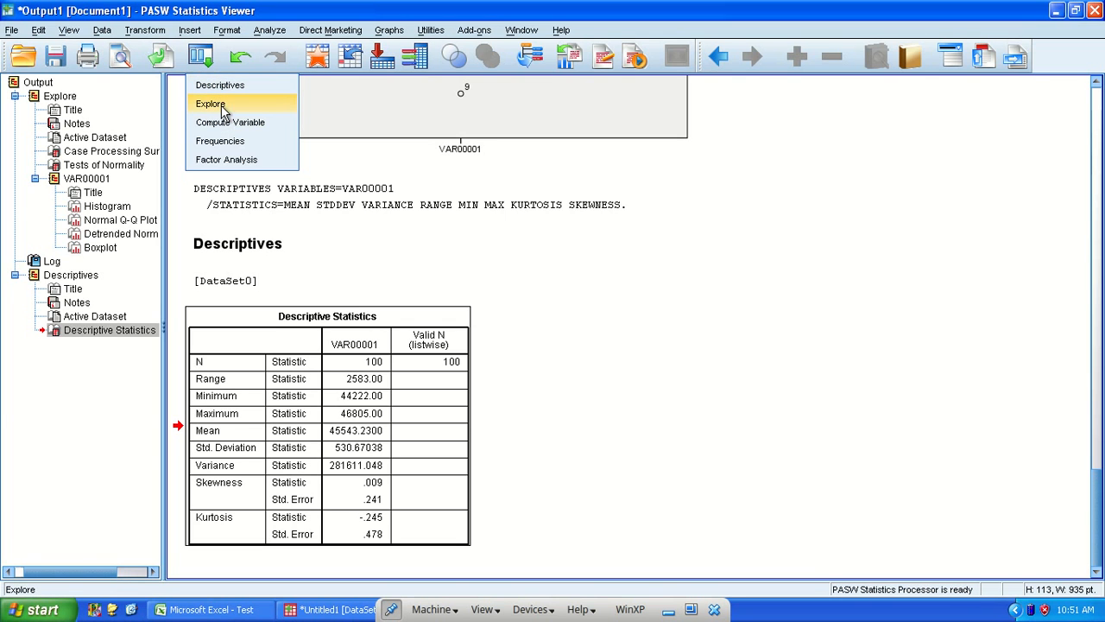
{"action": "left_click", "coordinate": [220, 108]}
{"action": "left_click", "coordinate": [696, 234]}
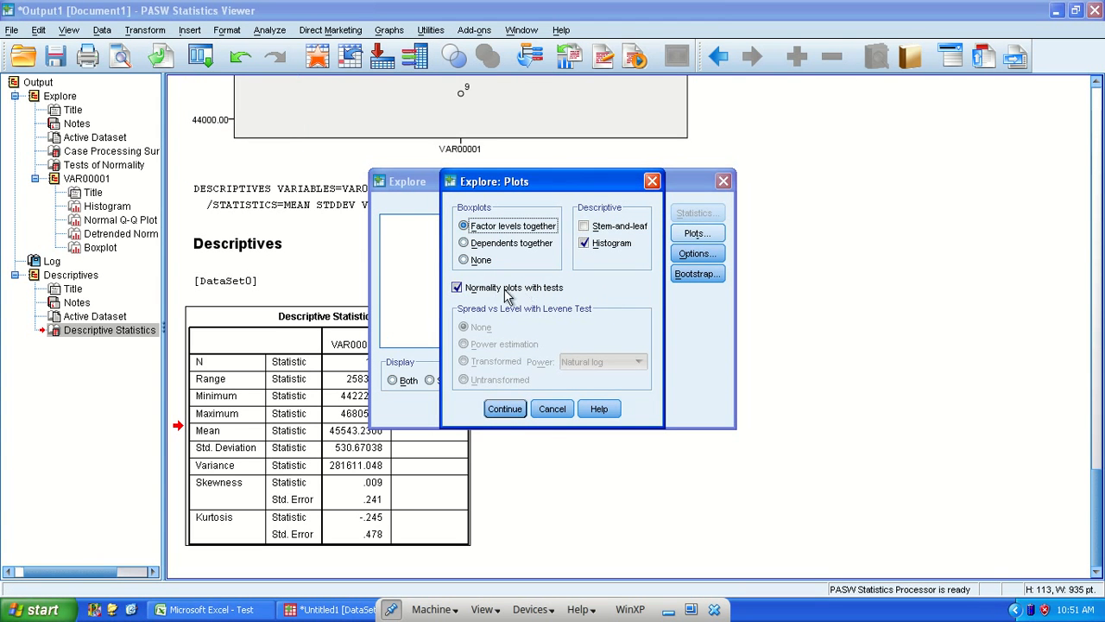
{"action": "left_click", "coordinate": [505, 408]}
{"action": "left_click", "coordinate": [408, 382]}
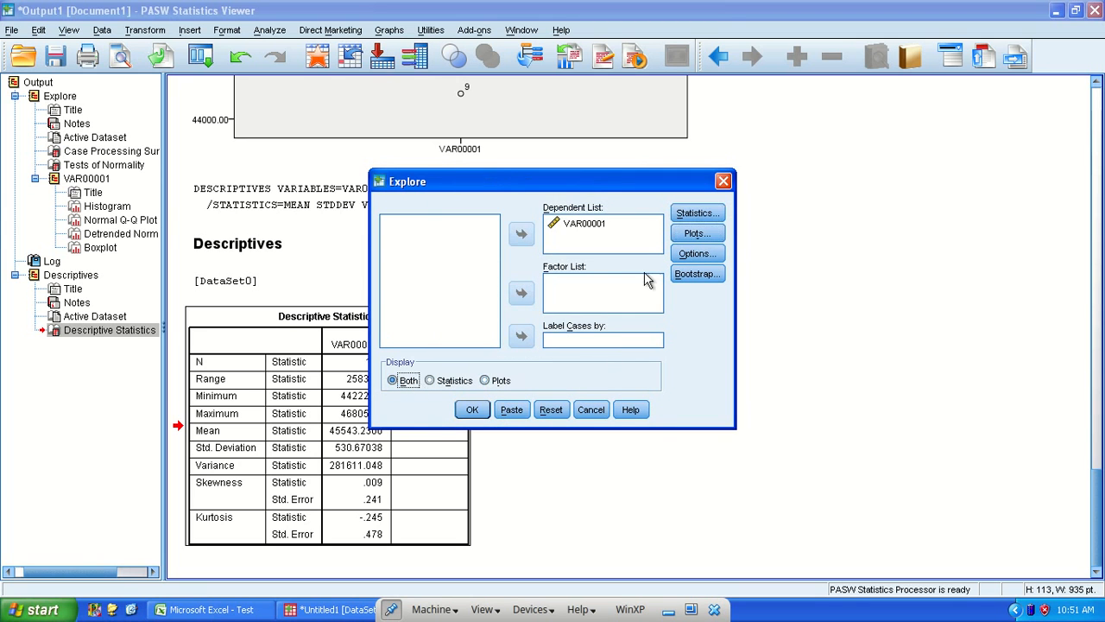
Add outliers to the Explore statistics and run the analysis on VAR00001
{"action": "left_click", "coordinate": [675, 216]}
{"action": "left_click", "coordinate": [489, 314]}
{"action": "left_click", "coordinate": [509, 360]}
{"action": "left_click", "coordinate": [475, 411]}
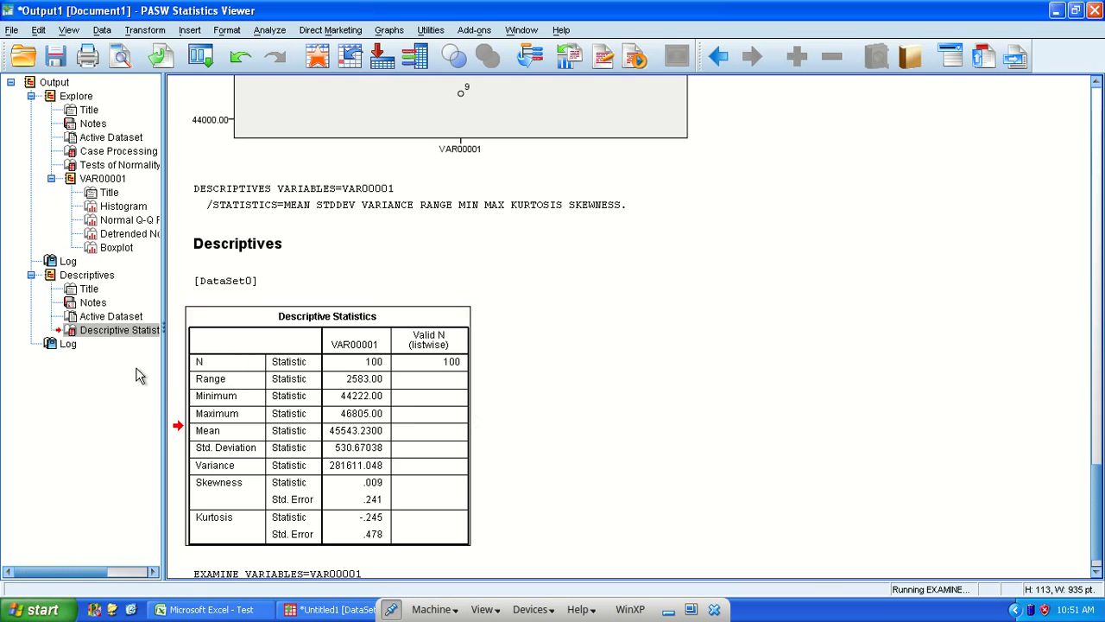
Collapse the first Explore and the Descriptives output, and view the new Explore boxplot, histogram and detrended normal Q-Q plot
{"action": "left_click", "coordinate": [30, 97]}
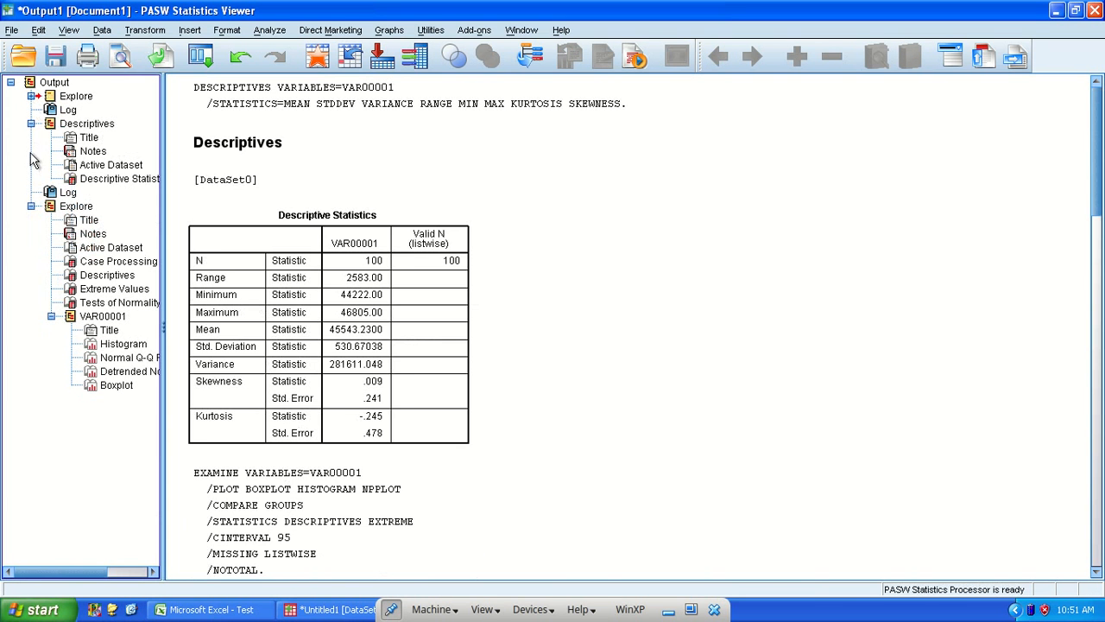
{"action": "left_click", "coordinate": [30, 123]}
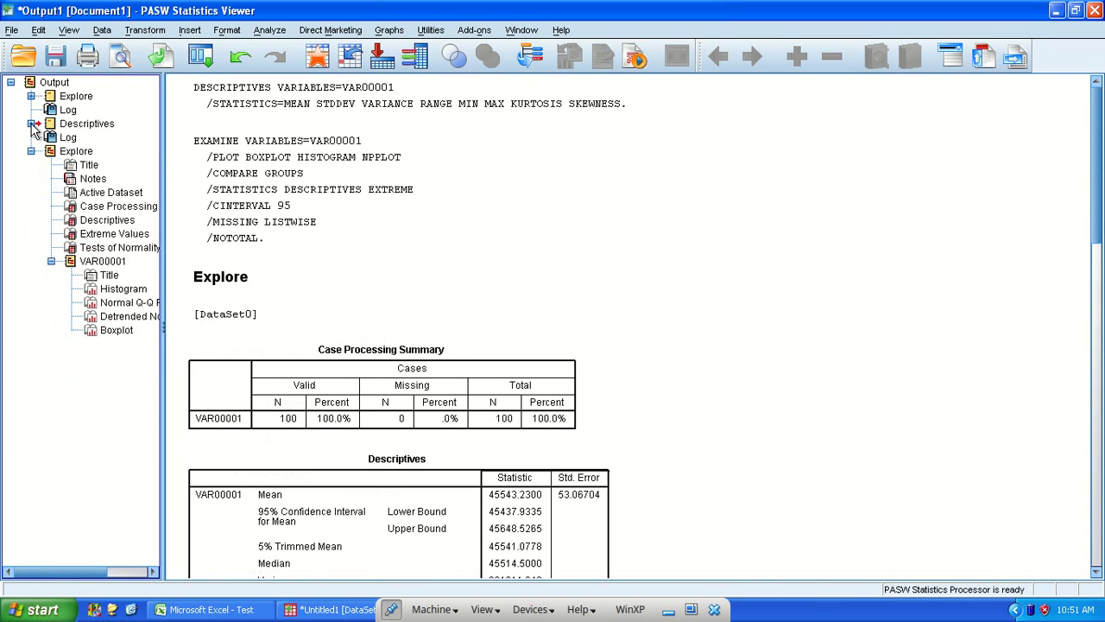
{"action": "left_click", "coordinate": [116, 333]}
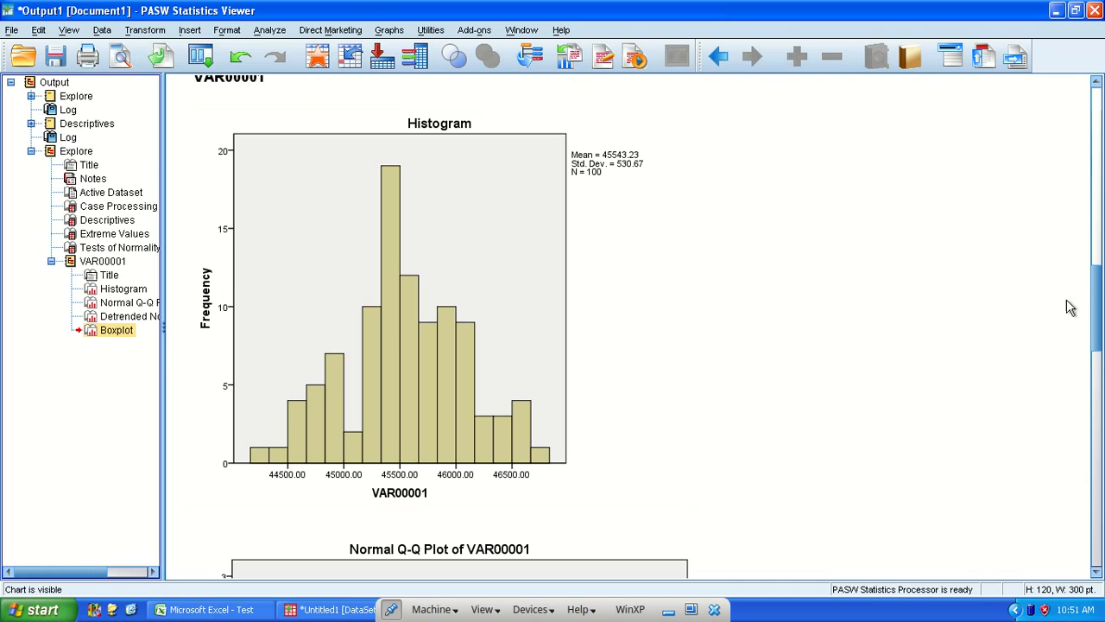
{"action": "left_click", "coordinate": [102, 318]}
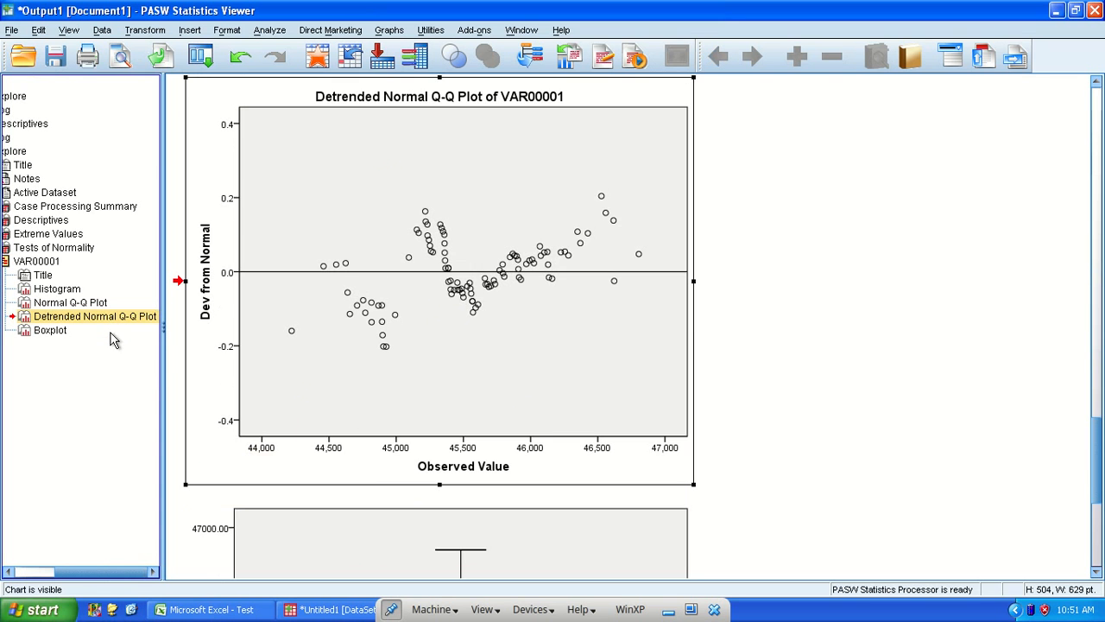
Transpose the new Explore boxplot of VAR00001 in the Chart Editor so it runs horizontally, and close the editor
{"action": "left_click", "coordinate": [54, 335]}
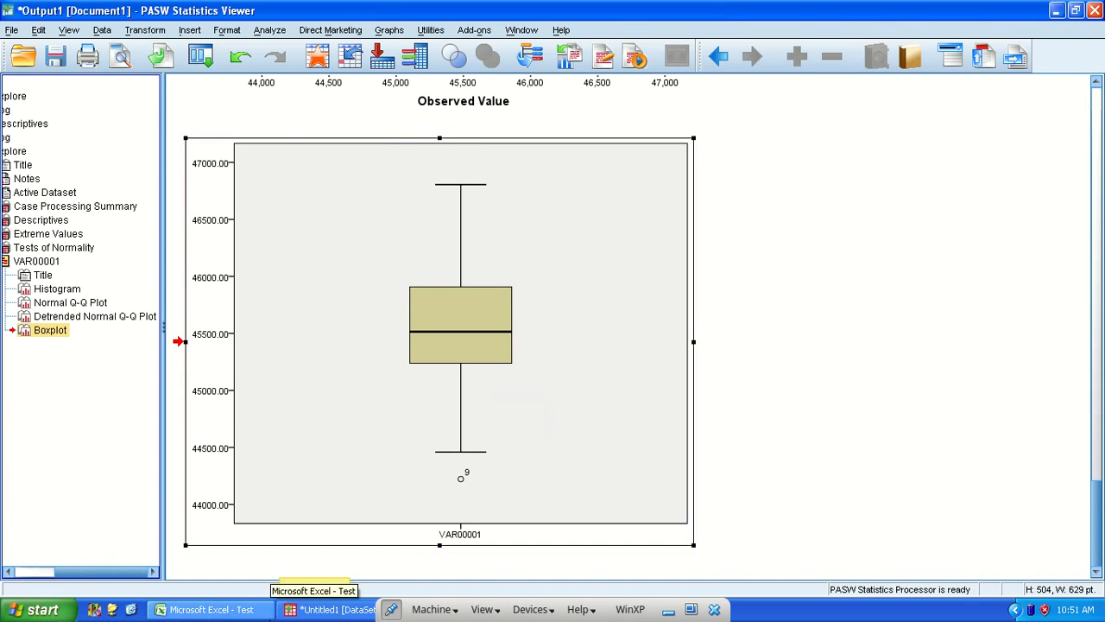
{"action": "left_click", "coordinate": [259, 609]}
{"action": "key", "text": "alt+Tab"}
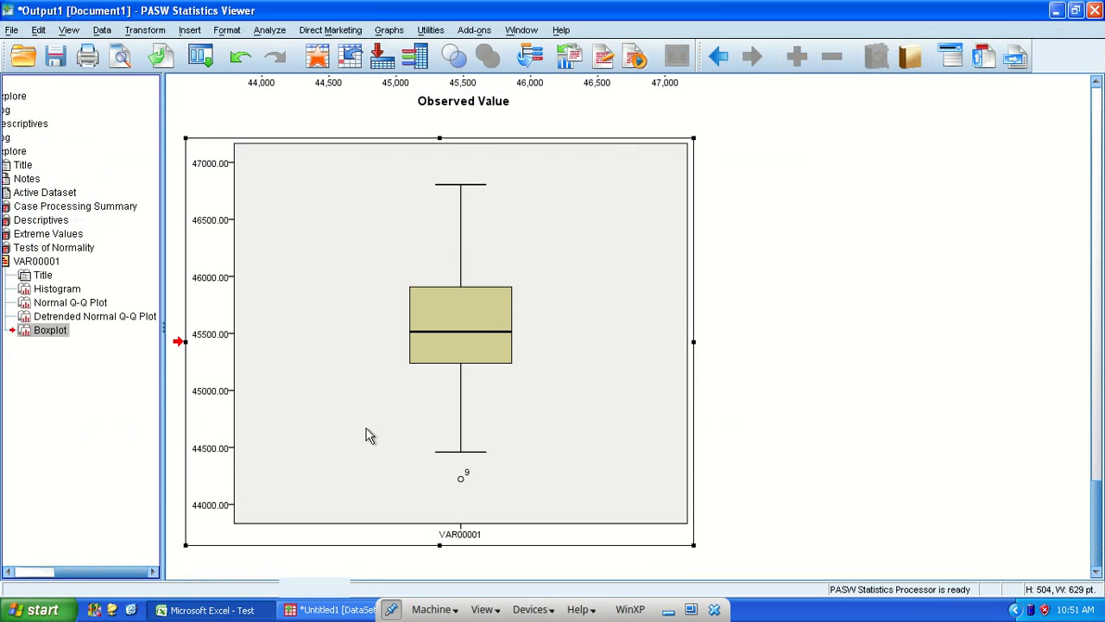
{"action": "double_click", "coordinate": [524, 274]}
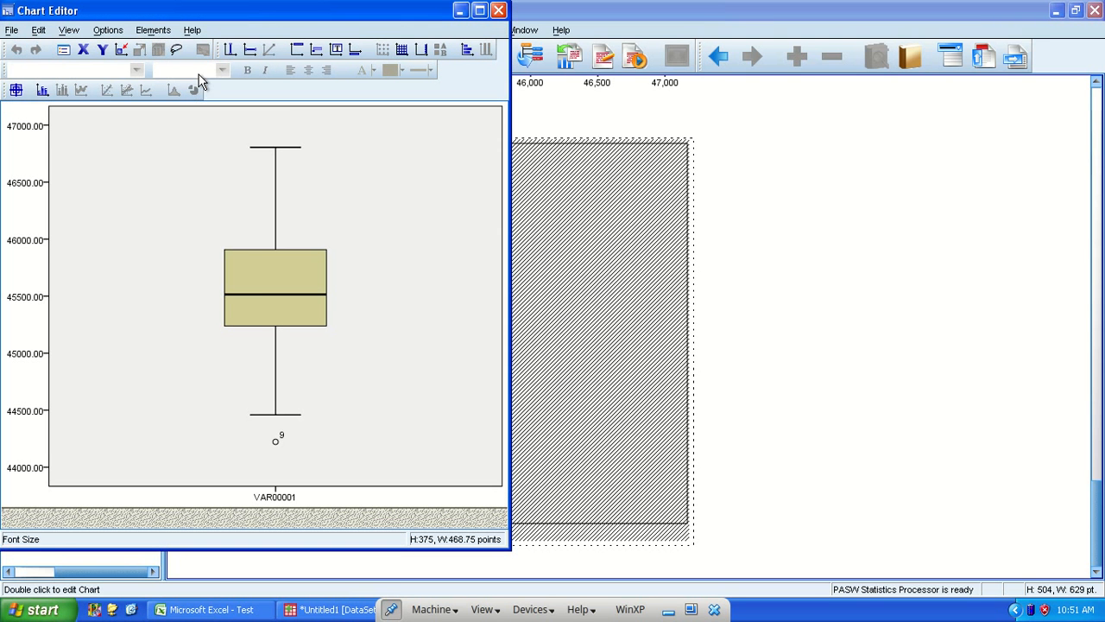
{"action": "left_click", "coordinate": [153, 31]}
{"action": "mouse_move", "coordinate": [106, 31]}
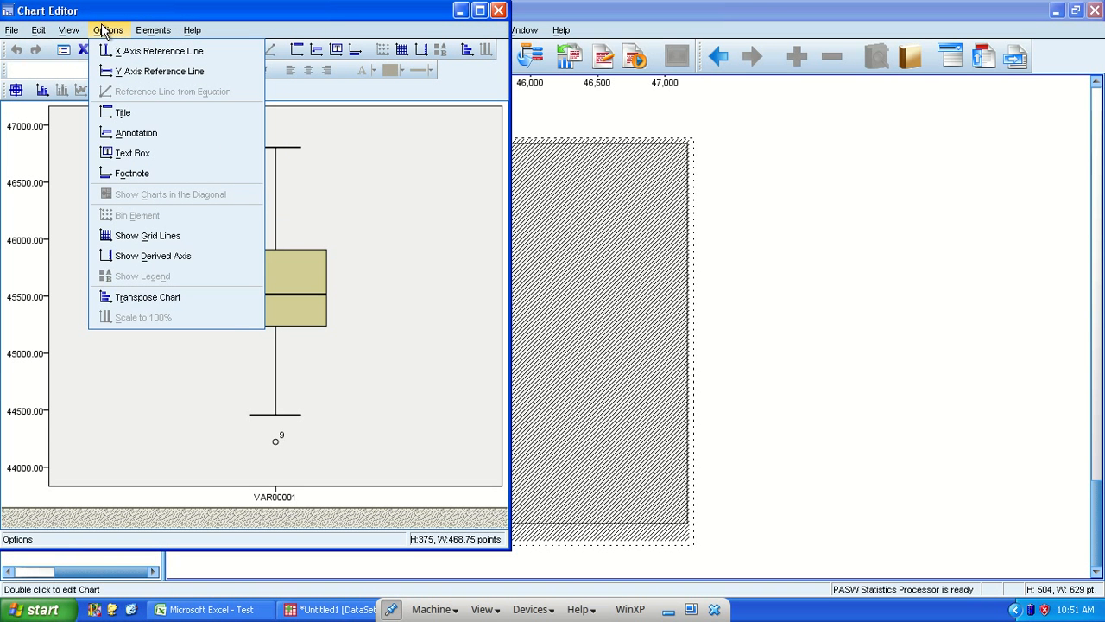
{"action": "left_click", "coordinate": [204, 297]}
{"action": "left_click", "coordinate": [498, 10]}
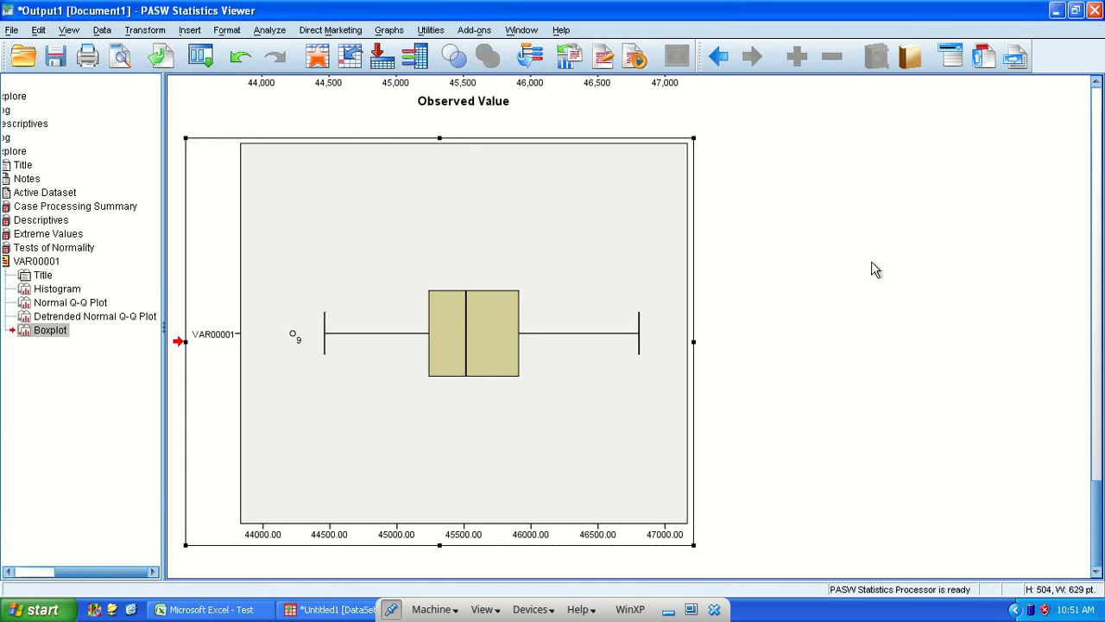
Compare the MegaStat Income boxplot in Excel with the horizontal boxplot in the PASW Viewer
{"action": "key", "text": "alt+Tab"}
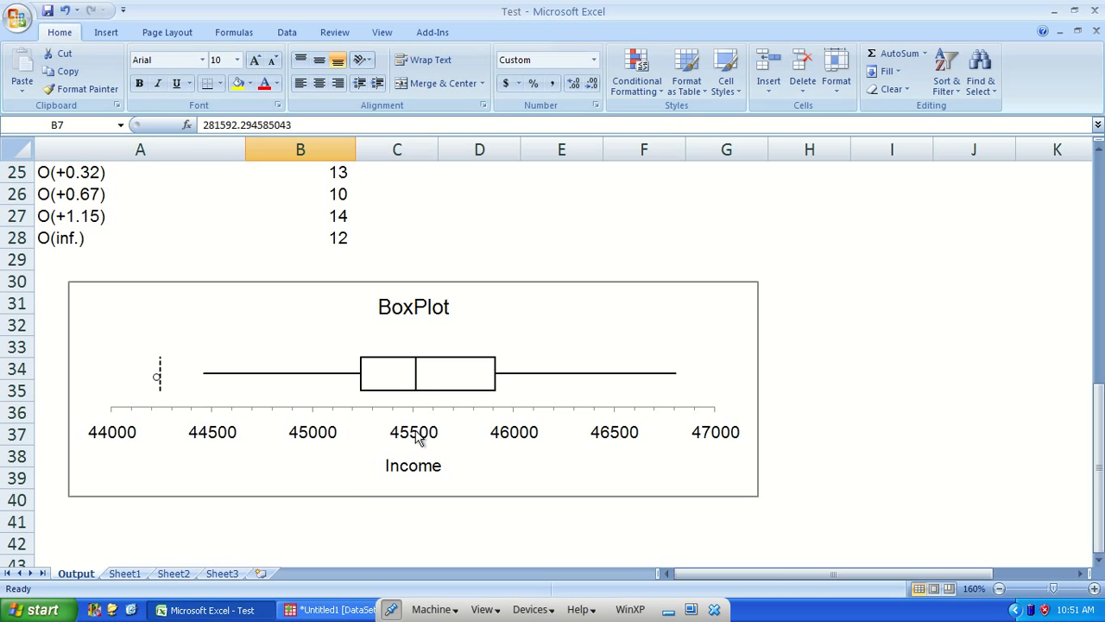
{"action": "key", "text": "alt+Tab"}
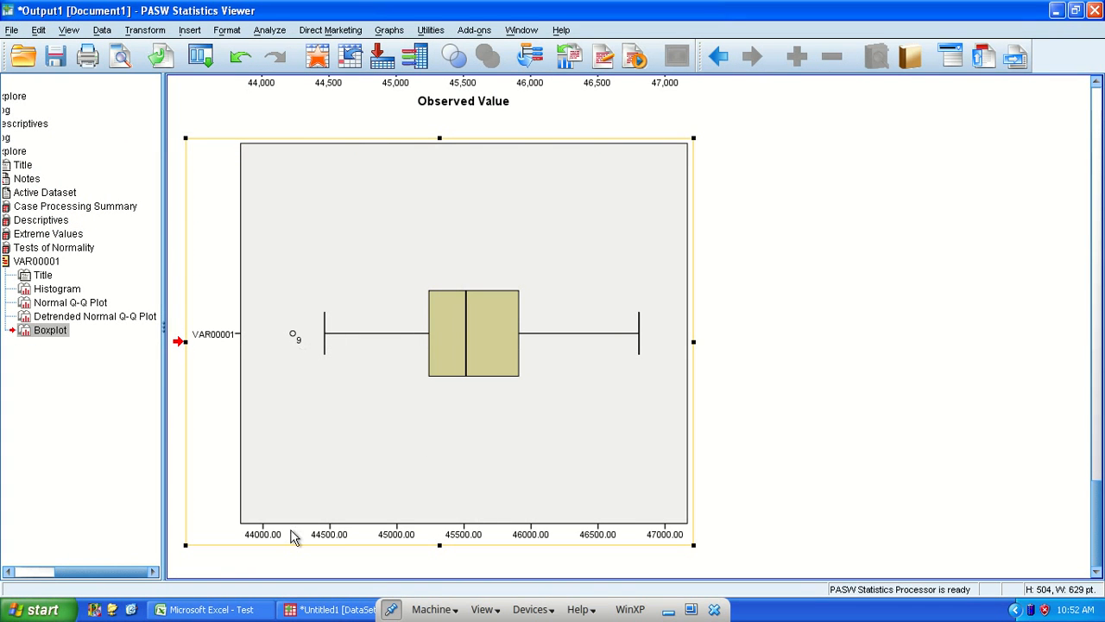
{"action": "key", "text": "alt+Tab"}
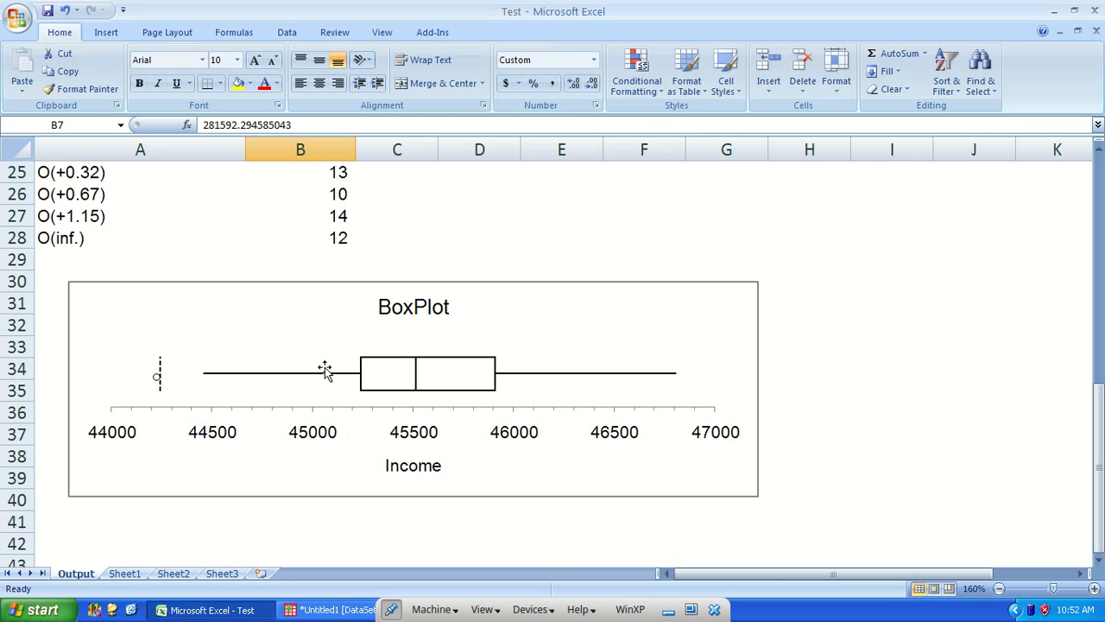
Delete the existing Output sheet from the Excel workbook
{"action": "right_click", "coordinate": [76, 574]}
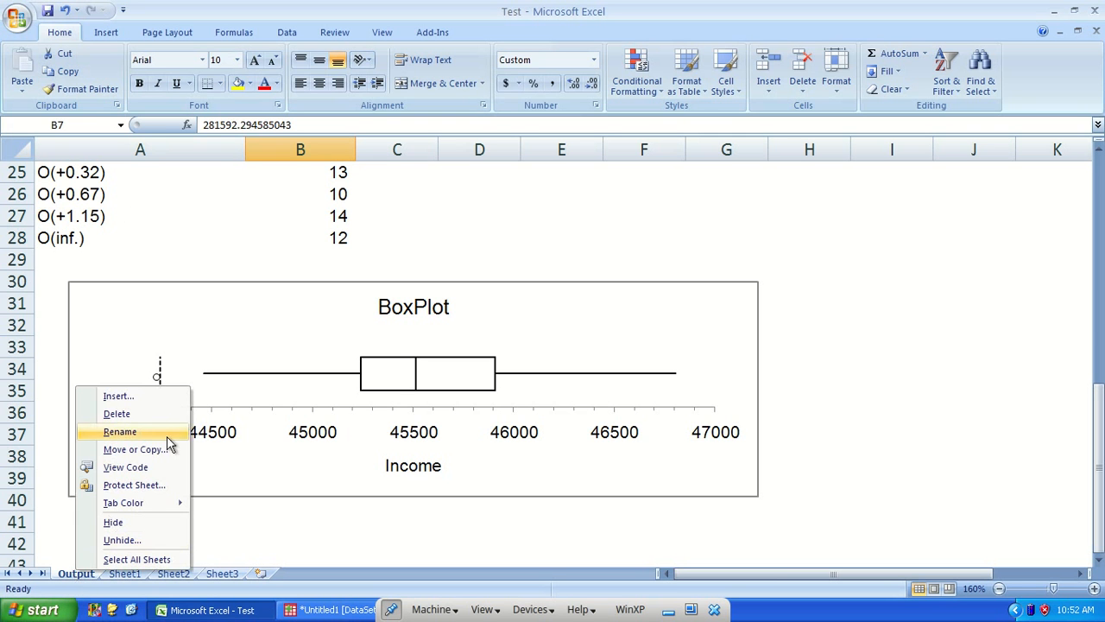
{"action": "left_click", "coordinate": [149, 414]}
{"action": "left_click", "coordinate": [523, 352]}
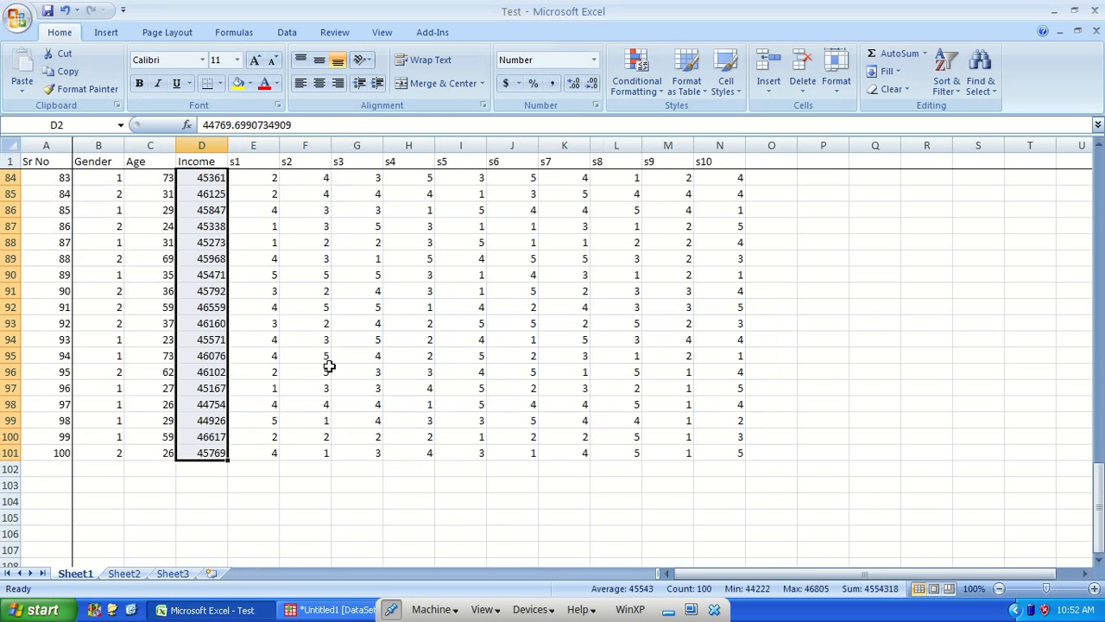
Run MegaStat descriptive statistics on the Income range d1:d101 with median, quartiles, mode and outliers added to the selected options
{"action": "scroll", "coordinate": [330, 365], "scroll_direction": "up", "scroll_amount": 20}
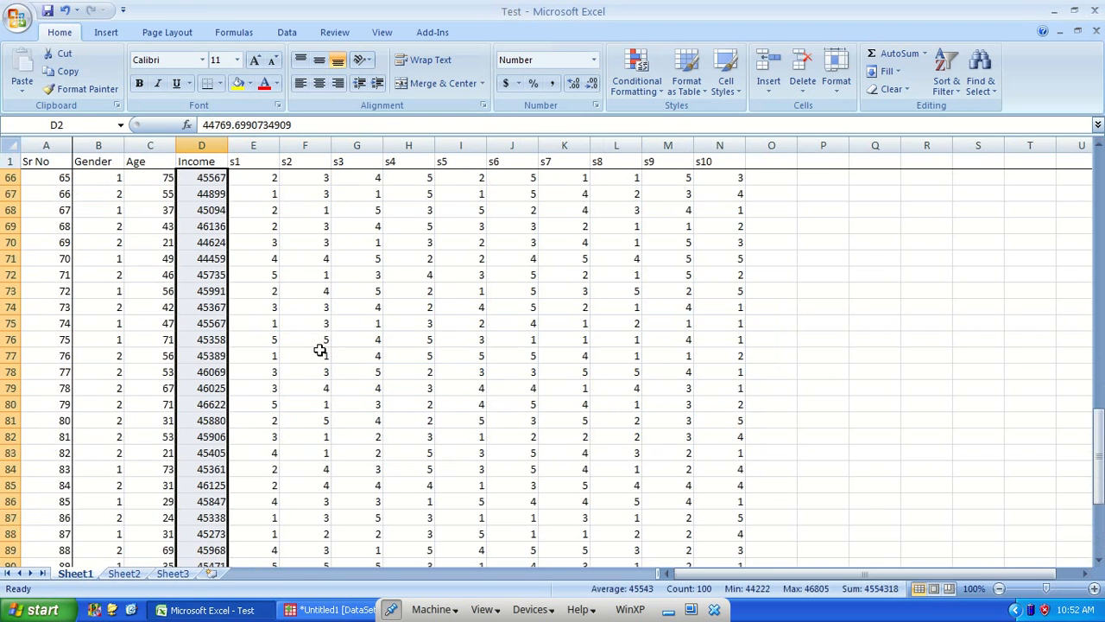
{"action": "left_click", "coordinate": [442, 33]}
{"action": "left_click", "coordinate": [47, 53]}
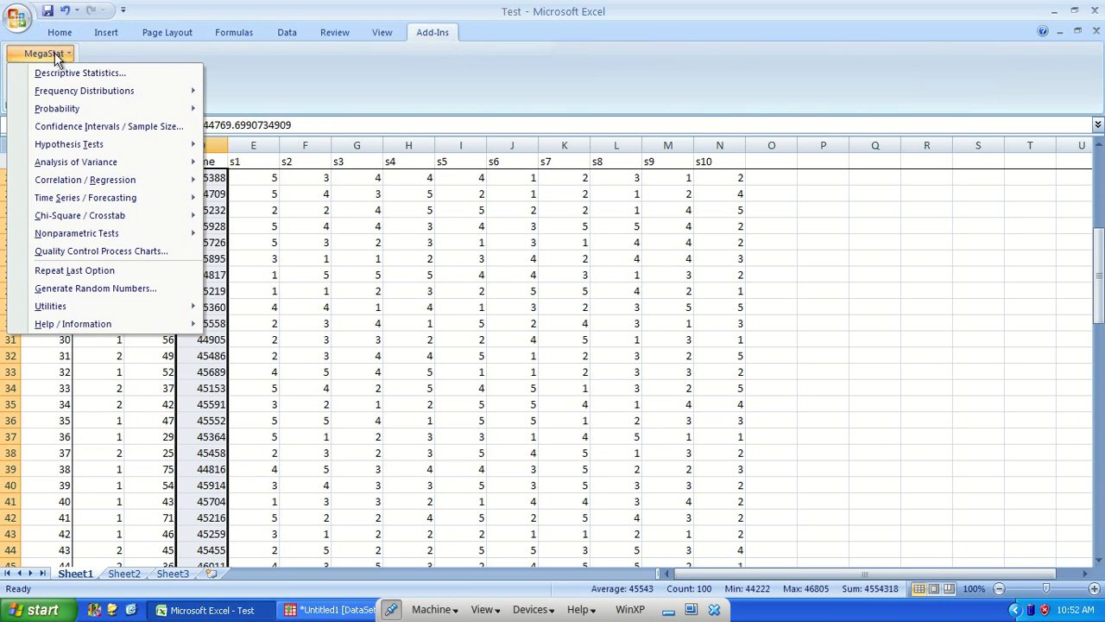
{"action": "left_click", "coordinate": [116, 74]}
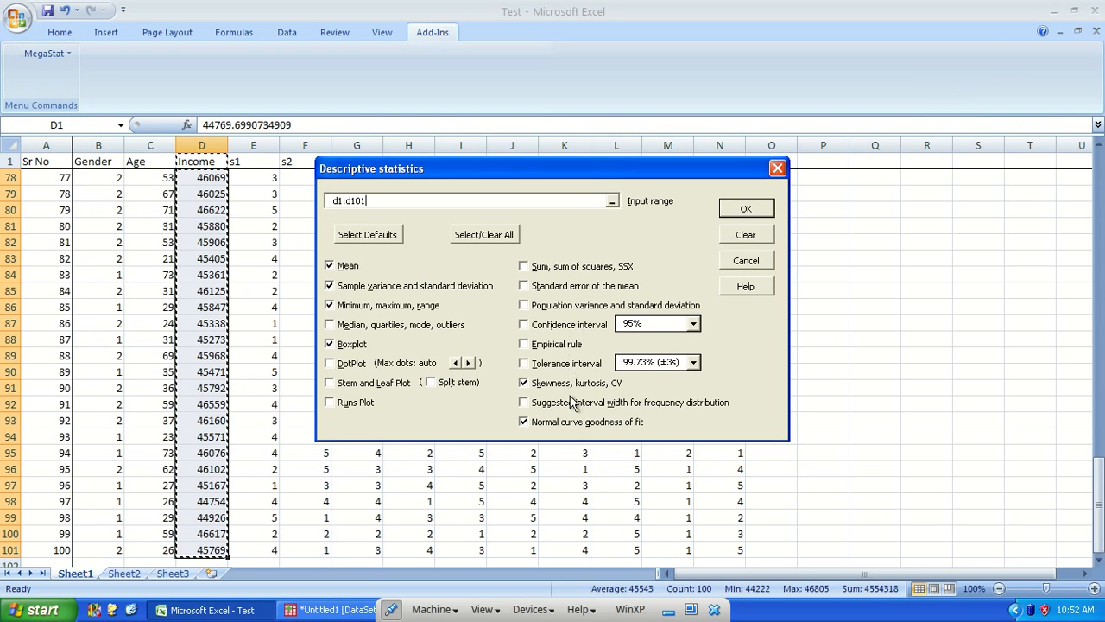
{"action": "left_click", "coordinate": [388, 327]}
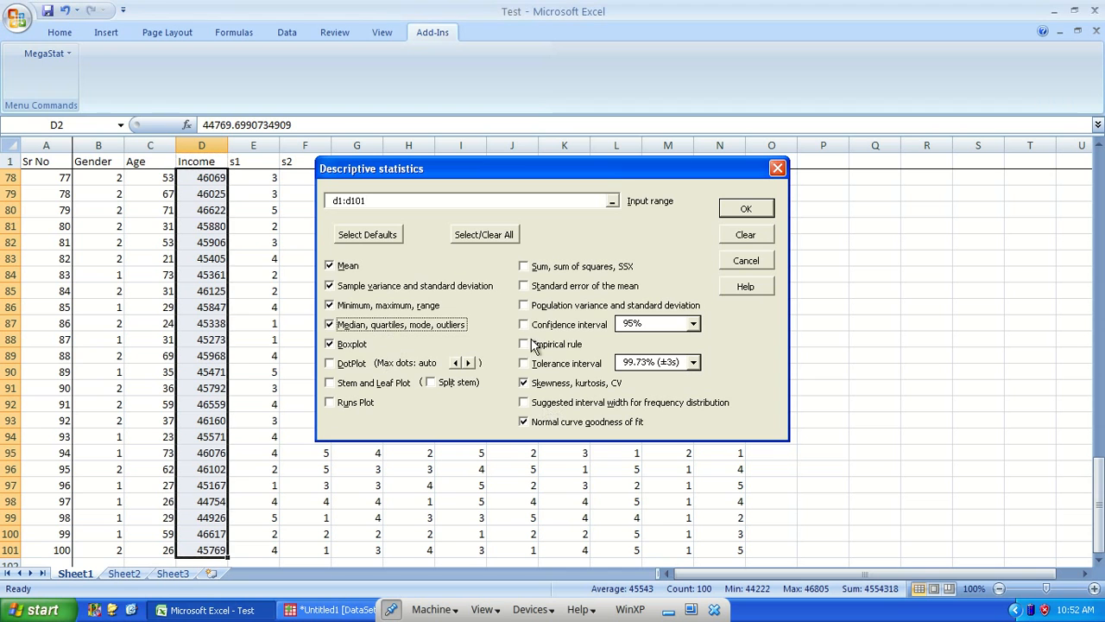
{"action": "left_click", "coordinate": [740, 209]}
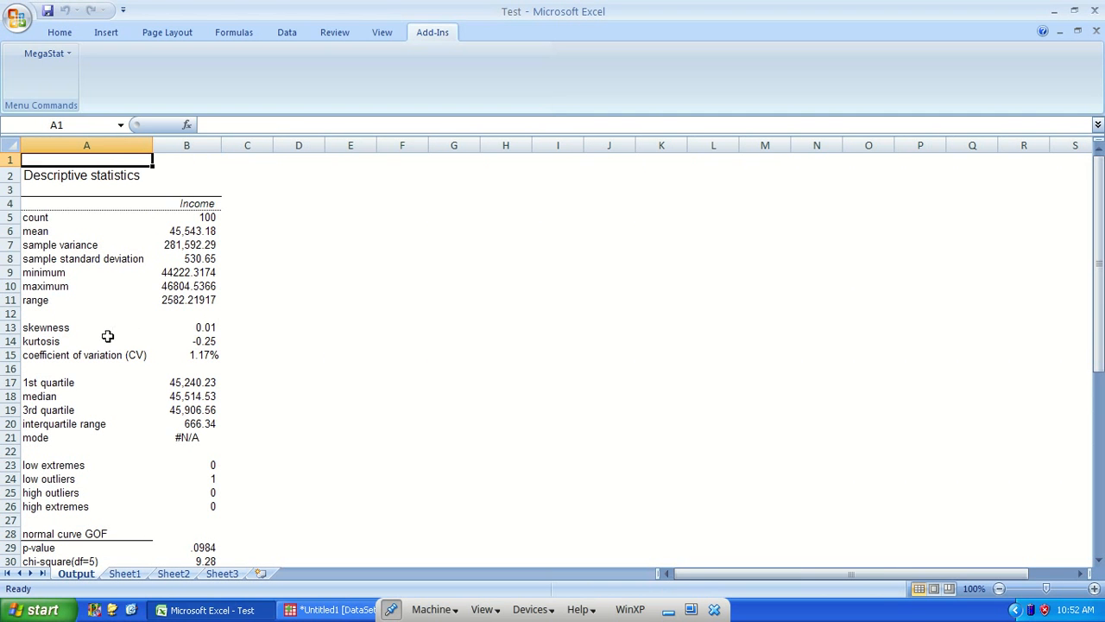
Examine the Income quartiles, interquartile range, low and high outliers and extremes, and the boxplot on the Output sheet
{"action": "left_click", "coordinate": [75, 382]}
{"action": "left_click", "coordinate": [180, 409]}
{"action": "left_click", "coordinate": [177, 423]}
{"action": "left_click", "coordinate": [101, 467]}
{"action": "left_click", "coordinate": [59, 481]}
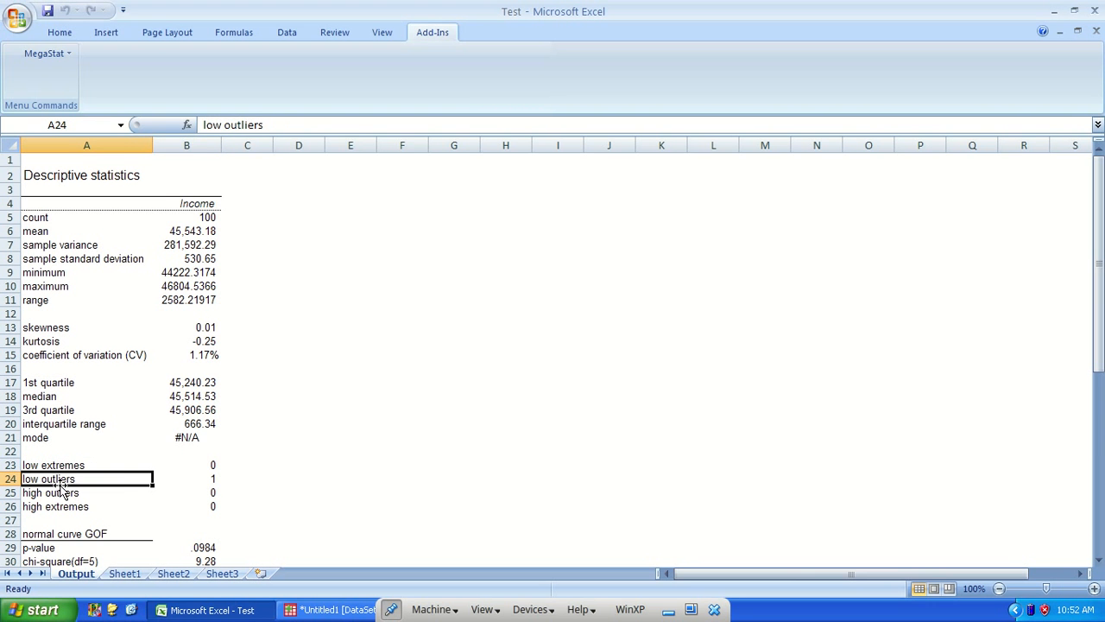
{"action": "left_click", "coordinate": [214, 478]}
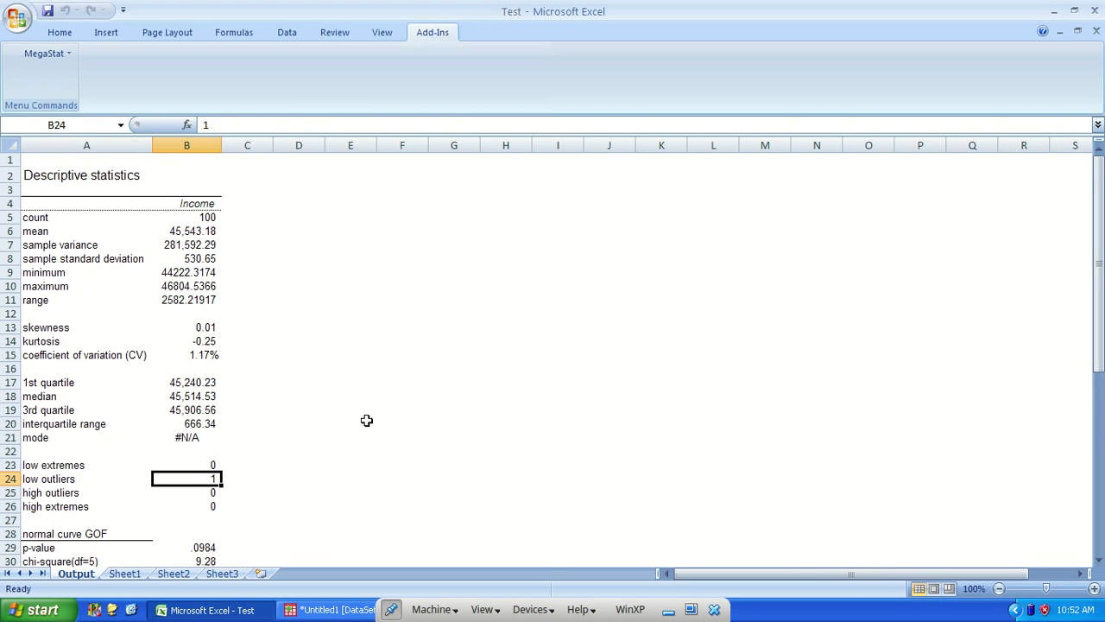
{"action": "scroll", "coordinate": [352, 451], "scroll_direction": "up", "scroll_amount": 3}
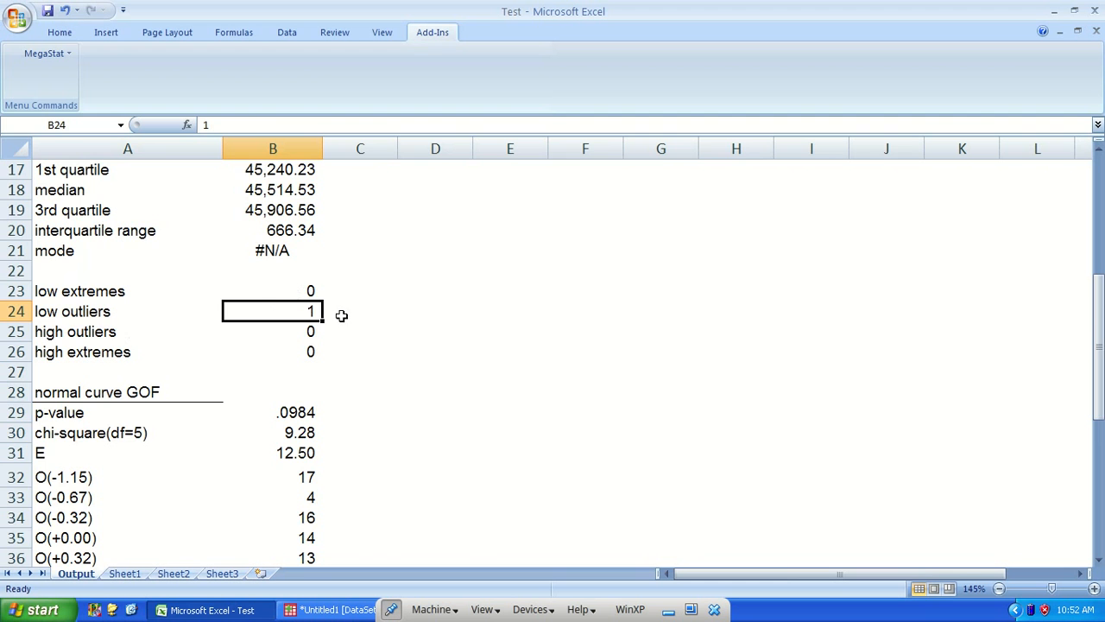
{"action": "scroll", "coordinate": [343, 315], "scroll_direction": "down", "scroll_amount": 13}
{"action": "scroll", "coordinate": [273, 318], "scroll_direction": "up", "scroll_amount": 4}
{"action": "scroll", "coordinate": [432, 306], "scroll_direction": "up", "scroll_amount": 12}
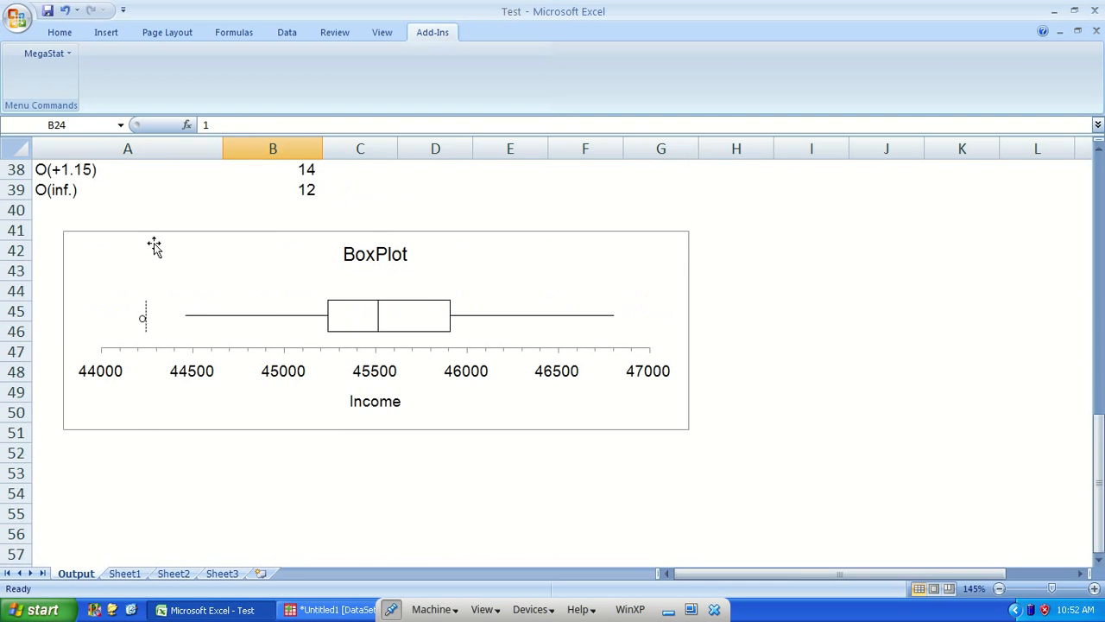
{"action": "scroll", "coordinate": [432, 306], "scroll_direction": "up", "scroll_amount": 3}
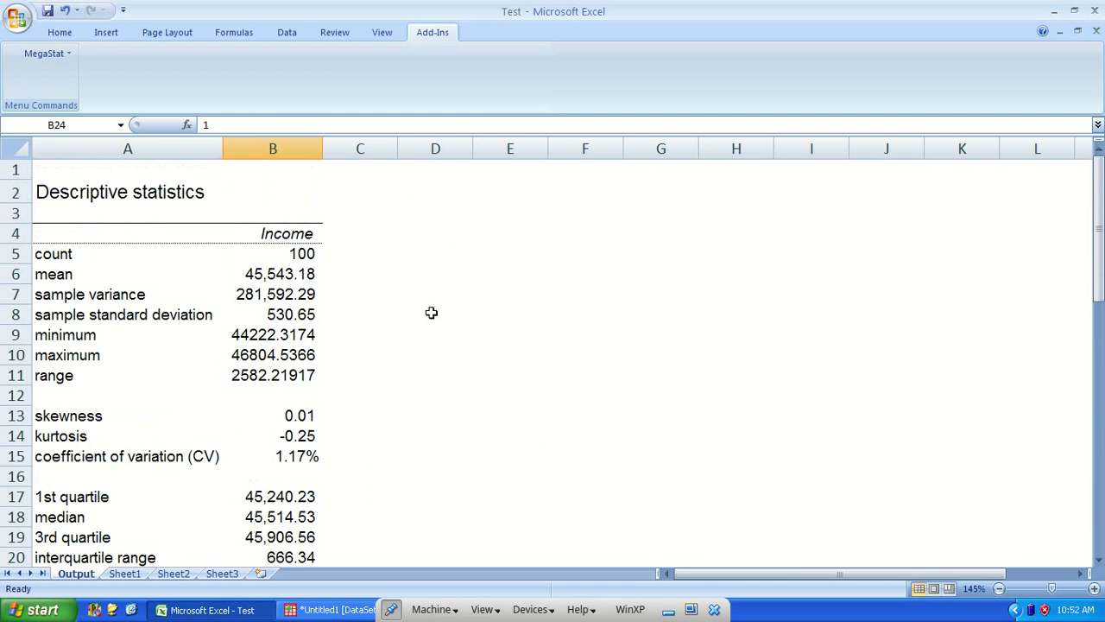
Delete the Output sheet holding the Income results
{"action": "right_click", "coordinate": [89, 576]}
{"action": "left_click", "coordinate": [125, 421]}
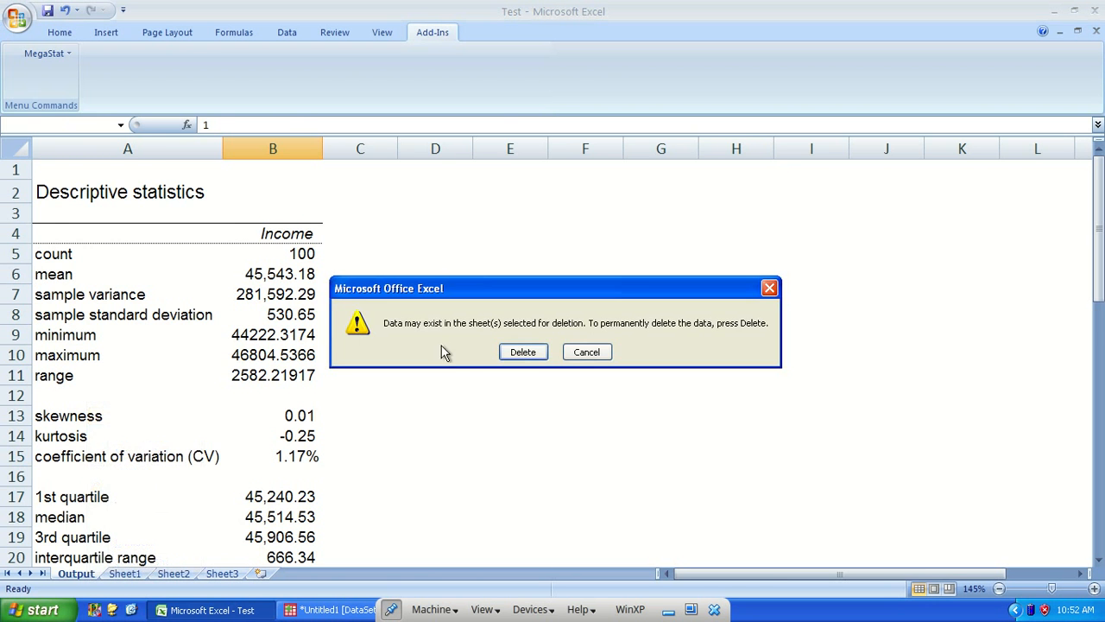
{"action": "left_click", "coordinate": [523, 352]}
Run MegaStat descriptive statistics on the Age column, range c1:c101, with the same options
{"action": "scroll", "coordinate": [153, 271], "scroll_direction": "up", "scroll_amount": 20}
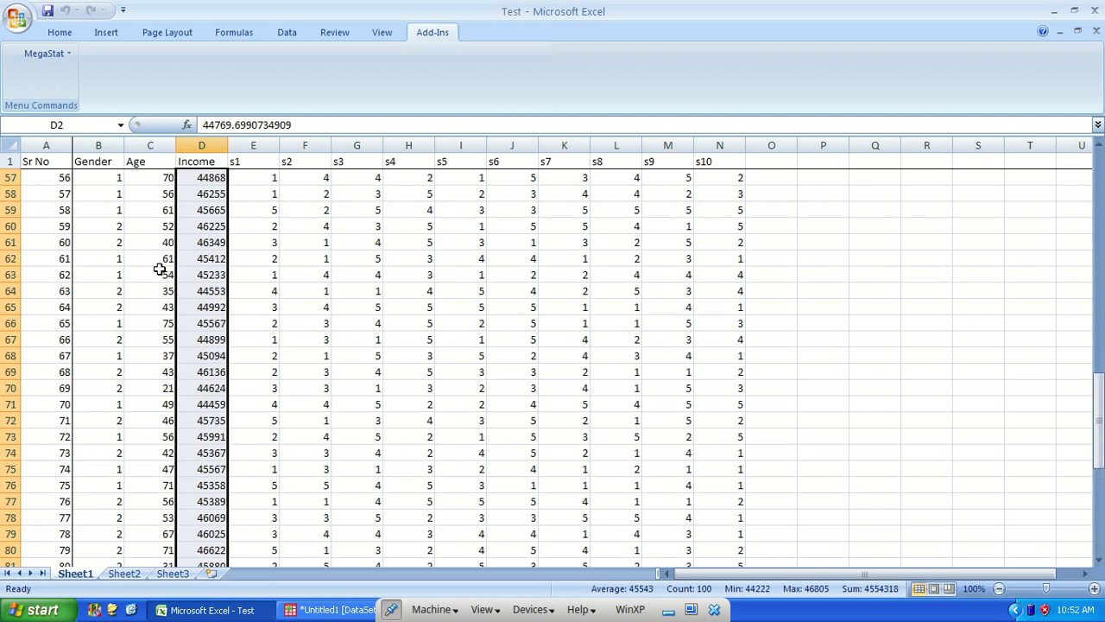
{"action": "left_click", "coordinate": [162, 266]}
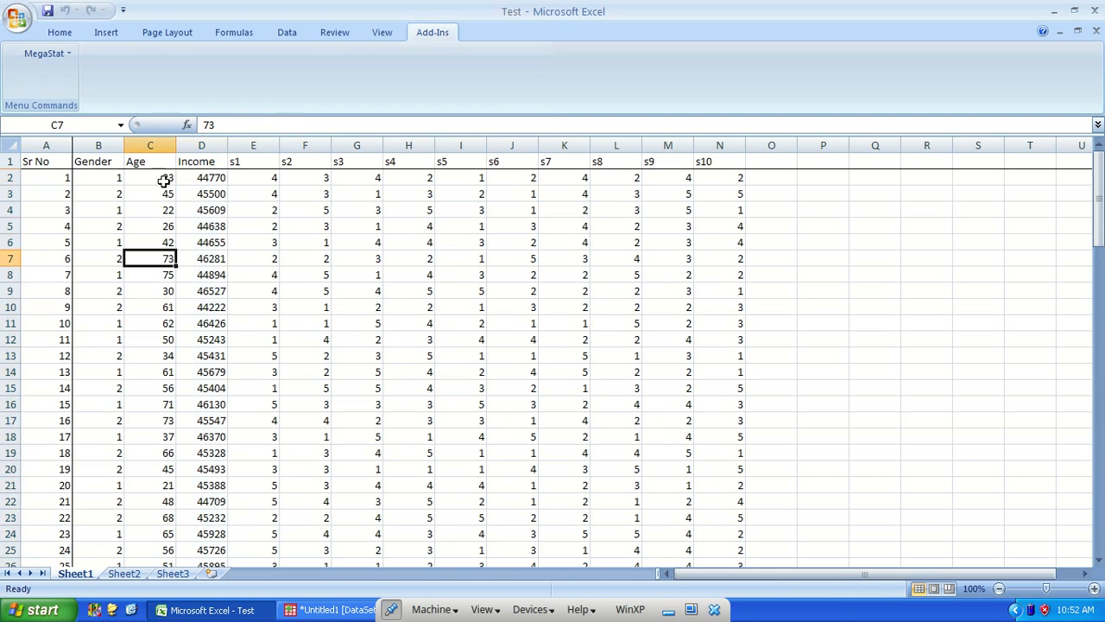
{"action": "left_click", "coordinate": [161, 179]}
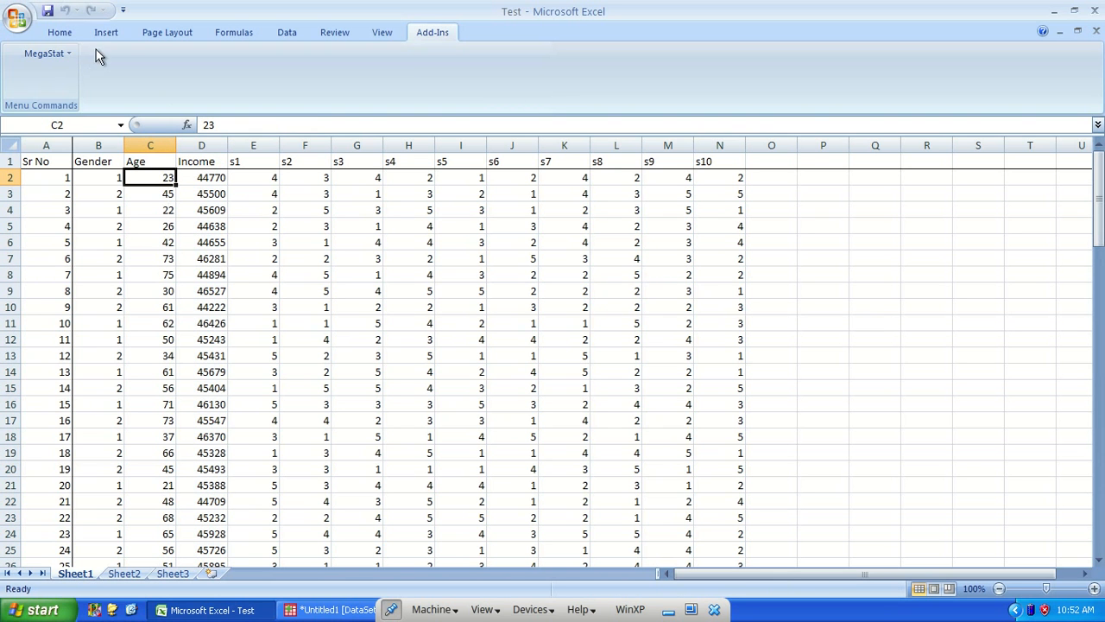
{"action": "left_click", "coordinate": [60, 53]}
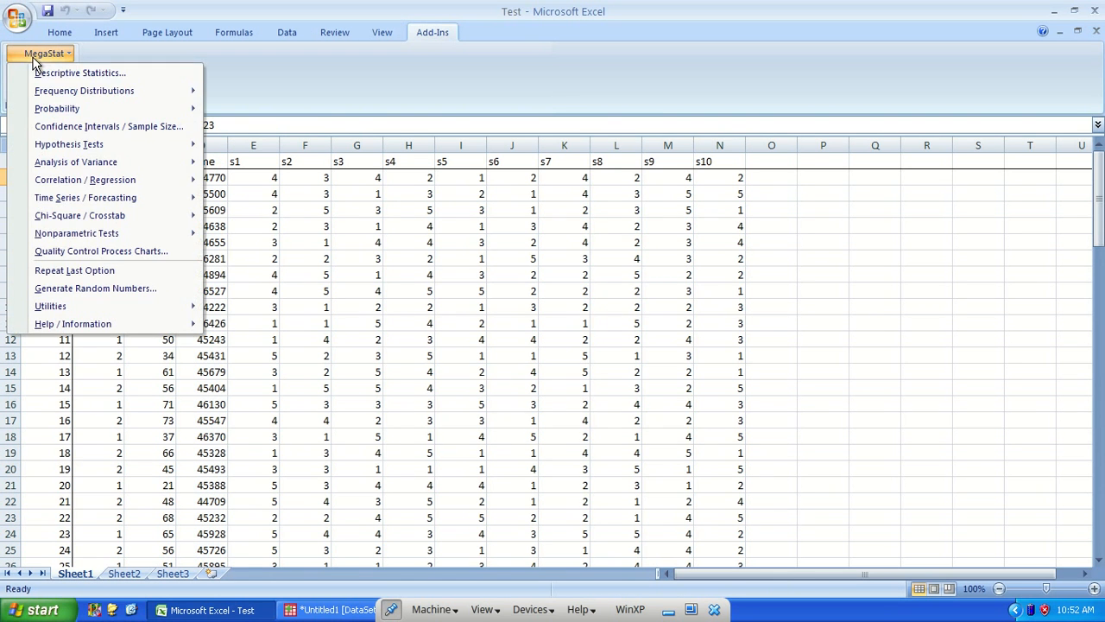
{"action": "left_click", "coordinate": [103, 69]}
{"action": "double_click", "coordinate": [410, 201]}
{"action": "key", "text": "BackSpace"}
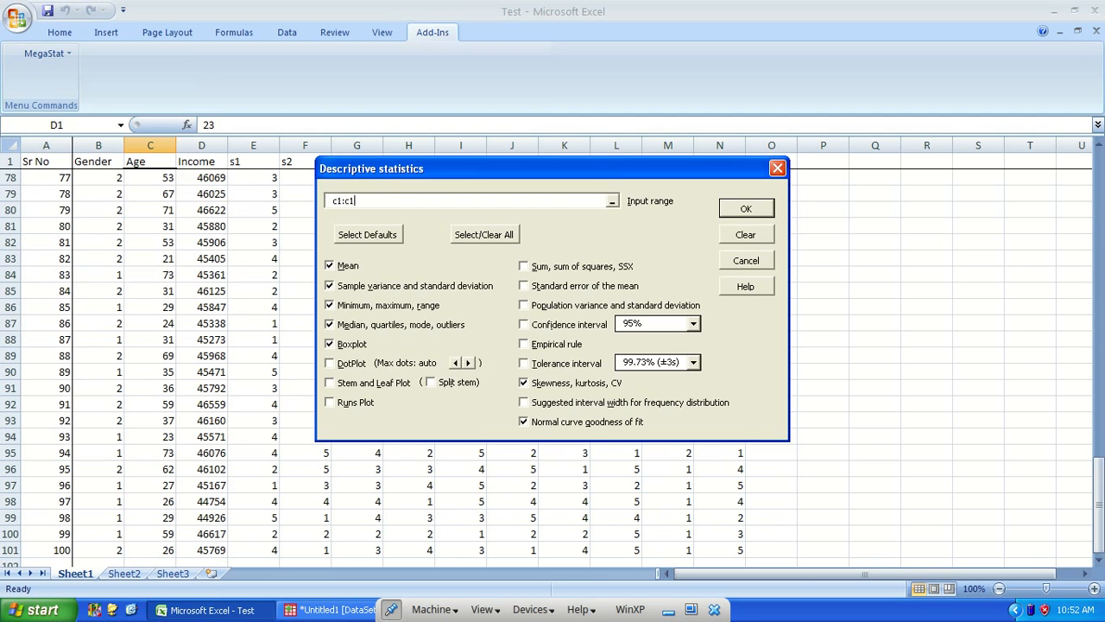
{"action": "left_click", "coordinate": [751, 211]}
Examine the outliers, normal curve goodness-of-fit p-value and boxplot for Age on the Output sheet
{"action": "scroll", "coordinate": [219, 360], "scroll_direction": "down", "scroll_amount": 6}
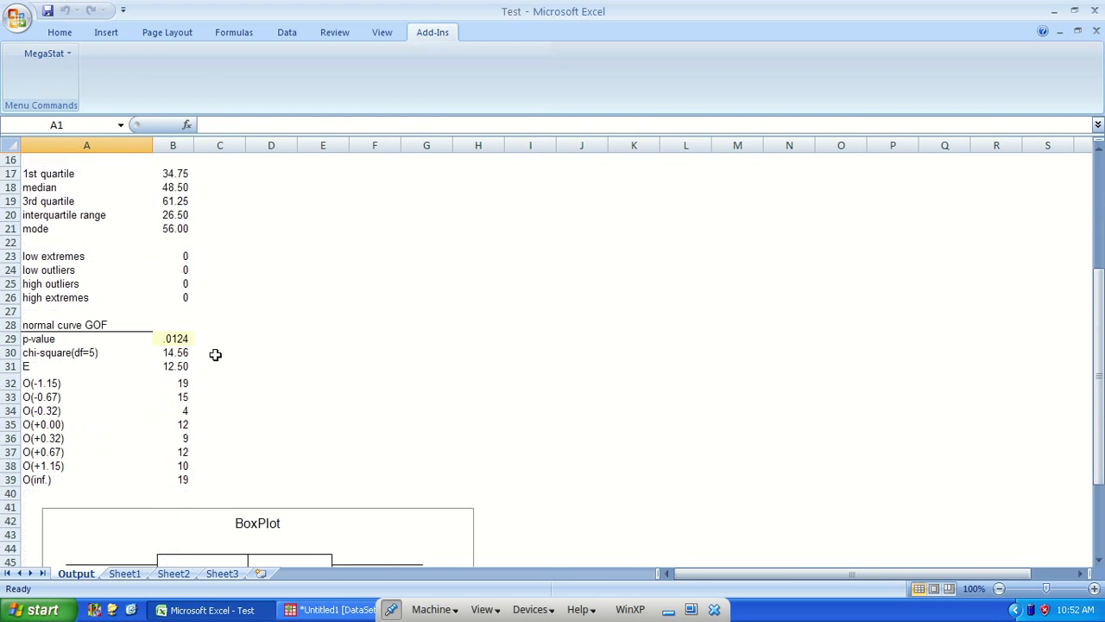
{"action": "scroll", "coordinate": [160, 346], "scroll_direction": "down", "scroll_amount": 1}
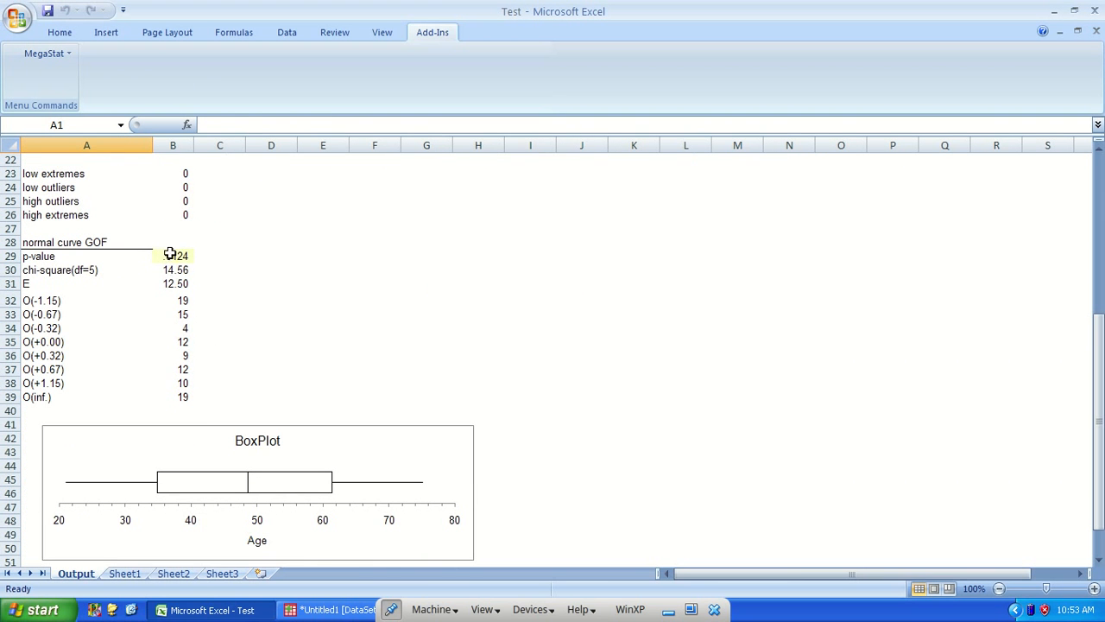
{"action": "left_click", "coordinate": [166, 256]}
{"action": "scroll", "coordinate": [279, 296], "scroll_direction": "down", "scroll_amount": 1}
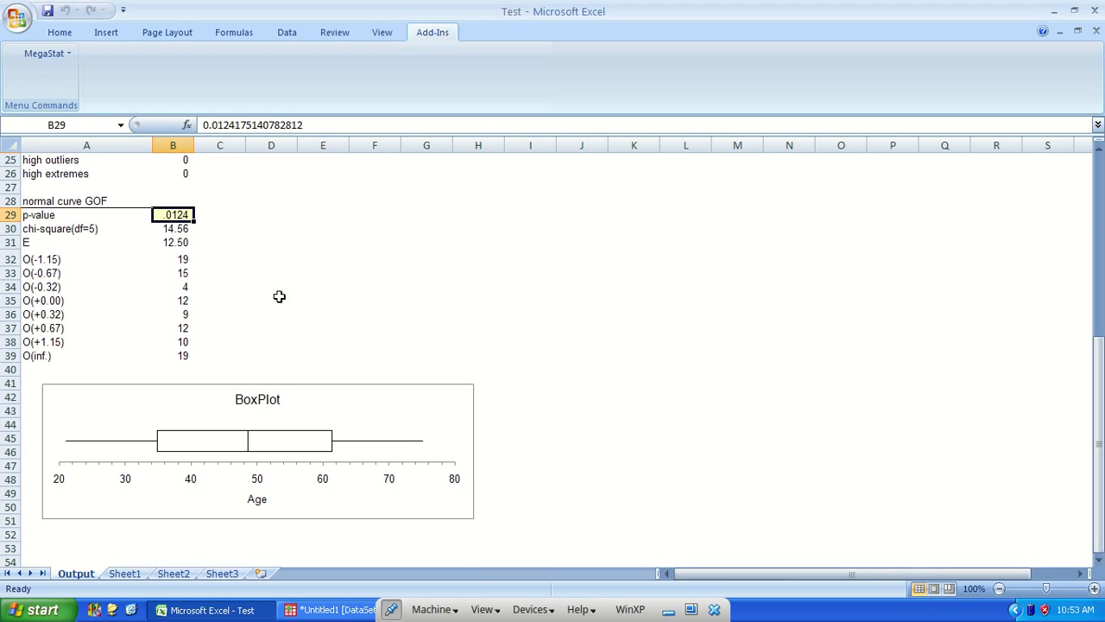
{"action": "scroll", "coordinate": [277, 302], "scroll_direction": "up", "scroll_amount": 3}
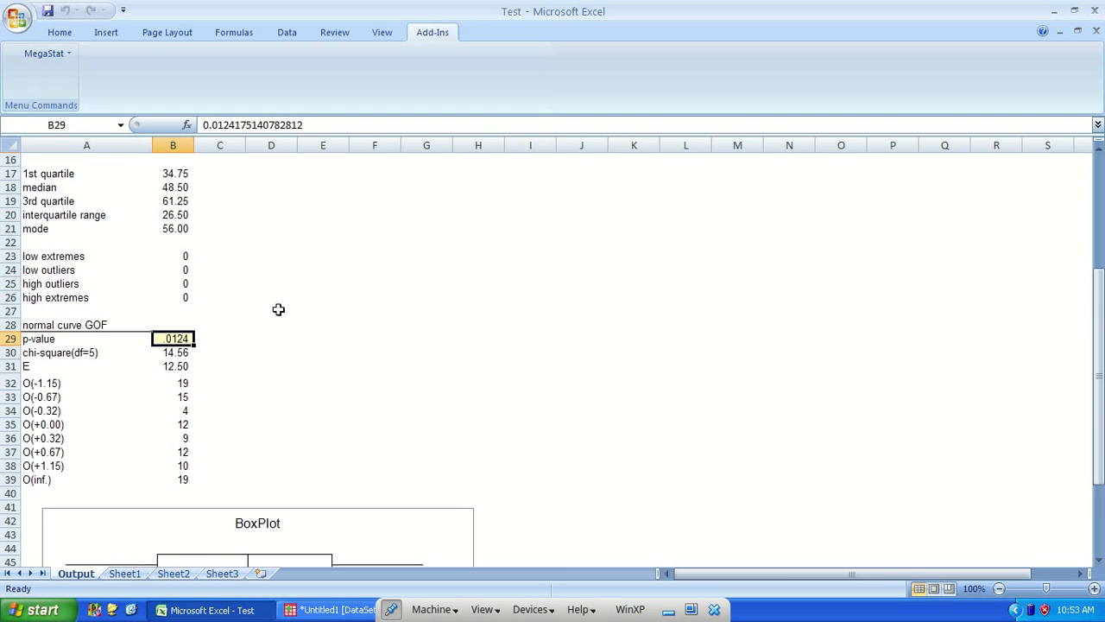
{"action": "scroll", "coordinate": [196, 448], "scroll_direction": "up", "scroll_amount": 5}
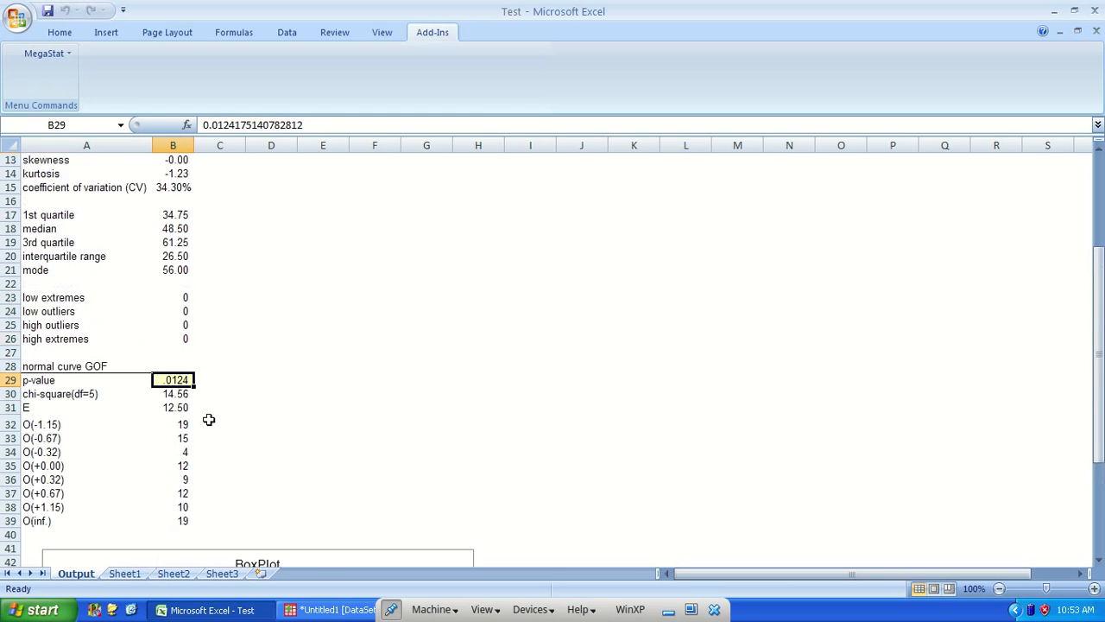
Delete the Output sheet holding the Age results
{"action": "right_click", "coordinate": [78, 575]}
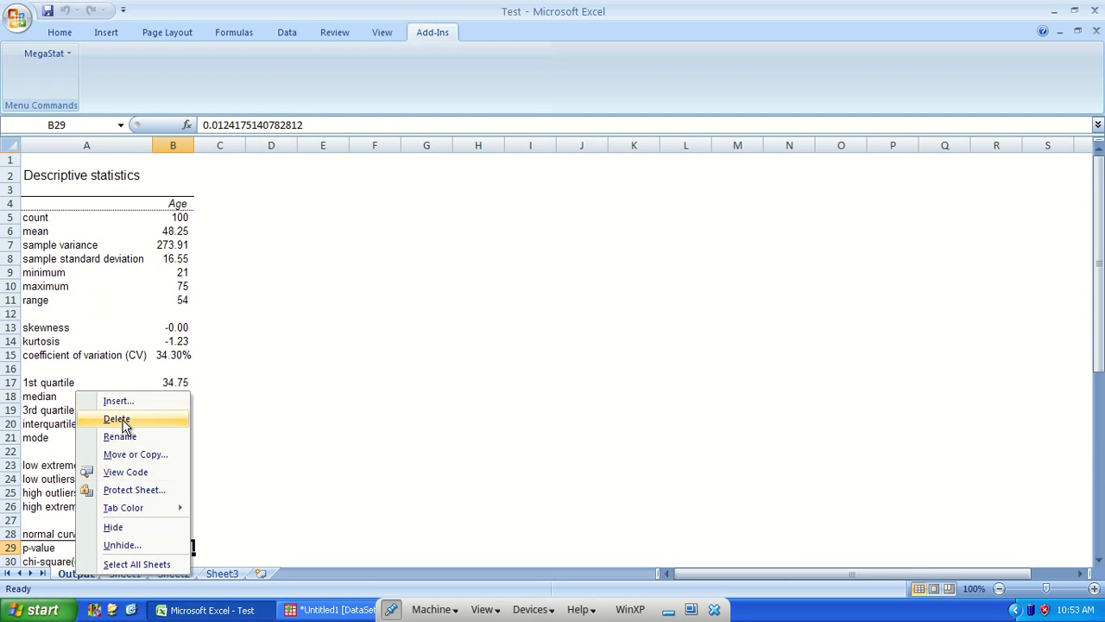
{"action": "left_click", "coordinate": [117, 419]}
{"action": "left_click", "coordinate": [499, 354]}
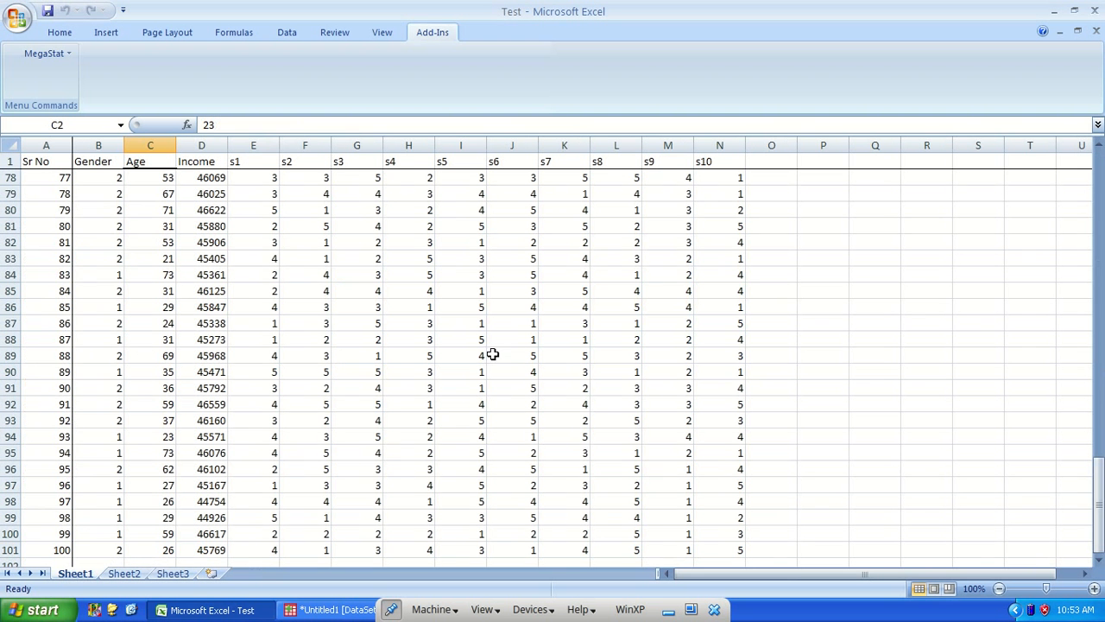
Examine the Age, Income and s1 to s5 columns from the first data rows on Sheet1
{"action": "left_click", "coordinate": [146, 226]}
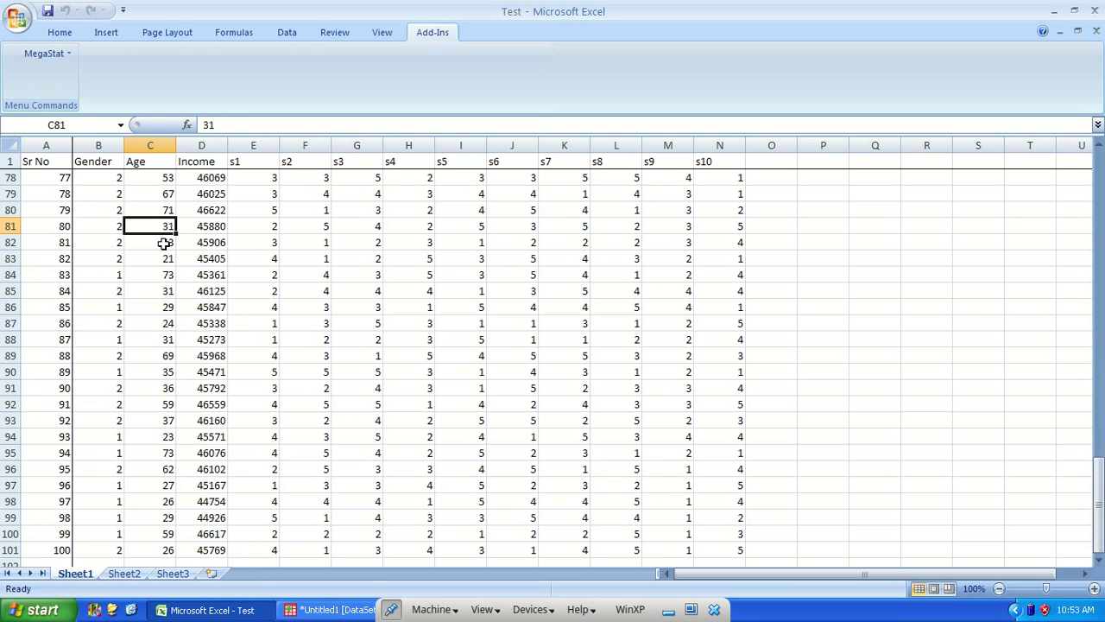
{"action": "key", "text": "ctrl+Up"}
{"action": "key", "text": "Down"}
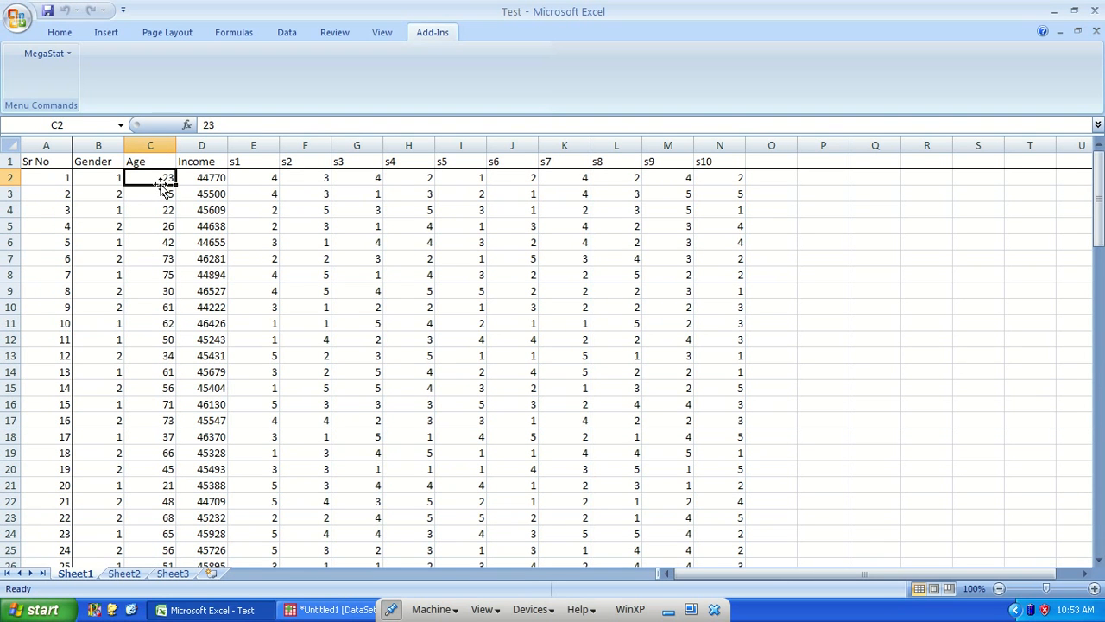
{"action": "left_click", "coordinate": [161, 212]}
{"action": "left_click", "coordinate": [198, 214]}
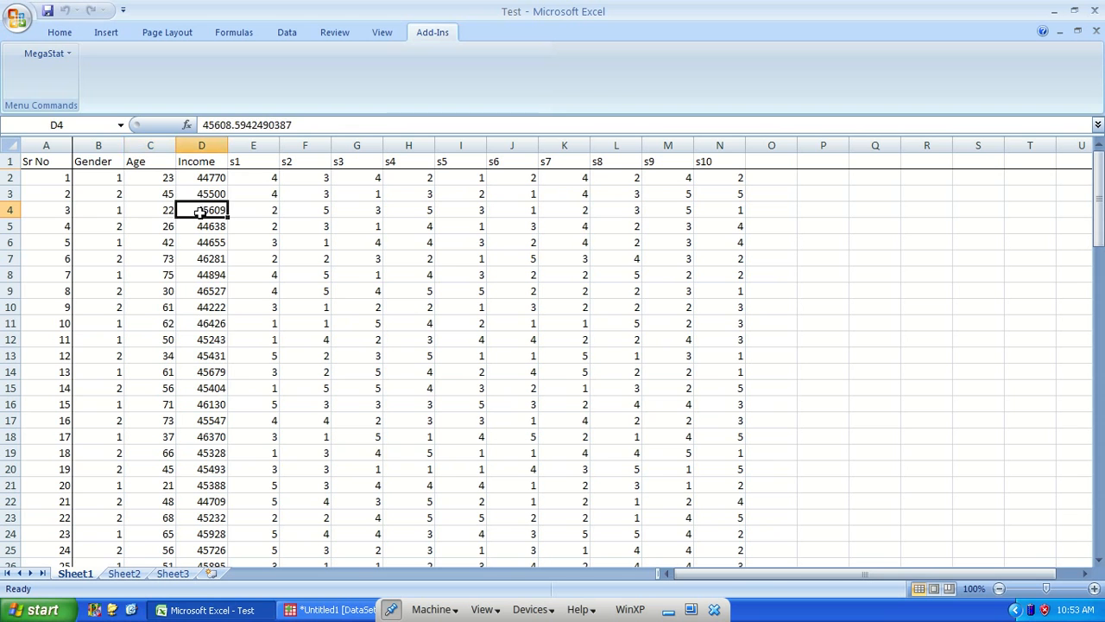
{"action": "left_click_drag", "start_coordinate": [202, 178], "coordinate": [201, 323]}
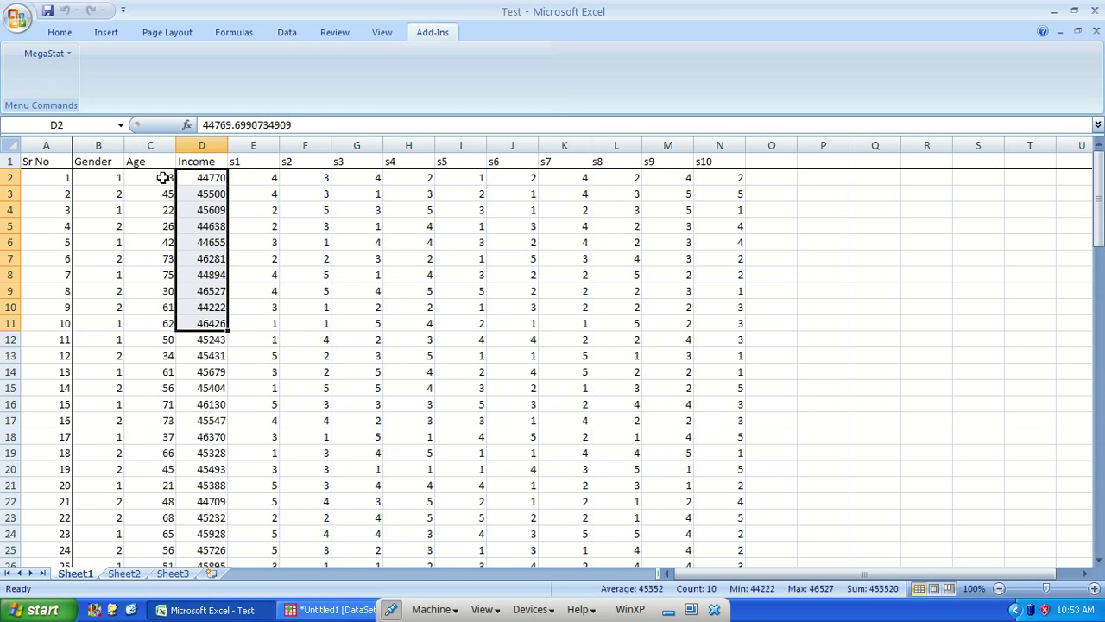
{"action": "left_click", "coordinate": [163, 177]}
{"action": "left_click_drag", "start_coordinate": [255, 177], "coordinate": [399, 177]}
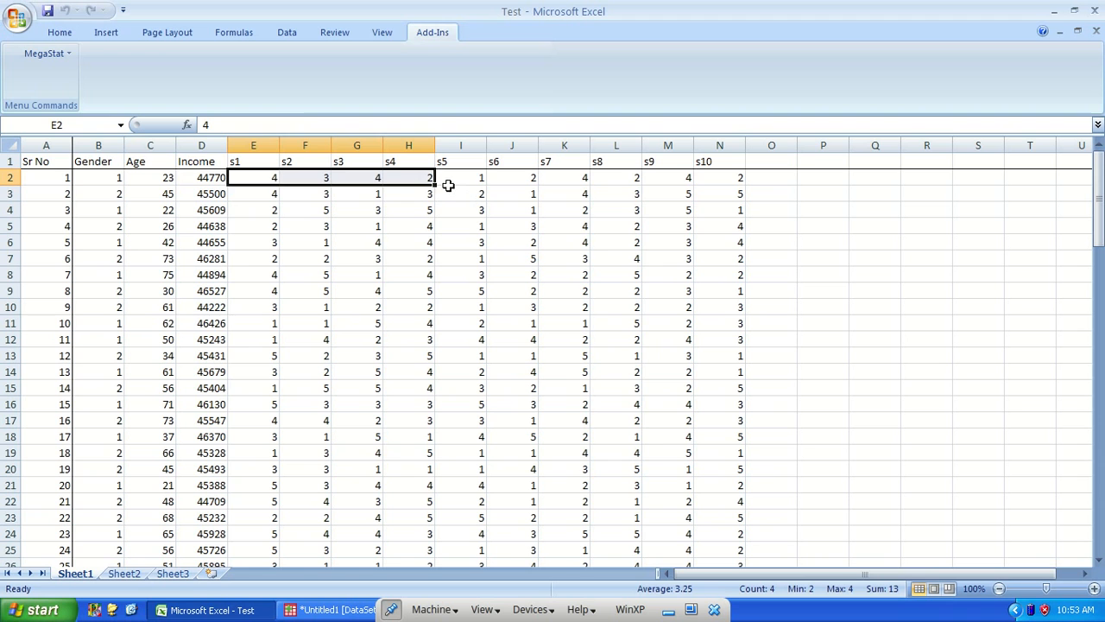
{"action": "left_click", "coordinate": [448, 182]}
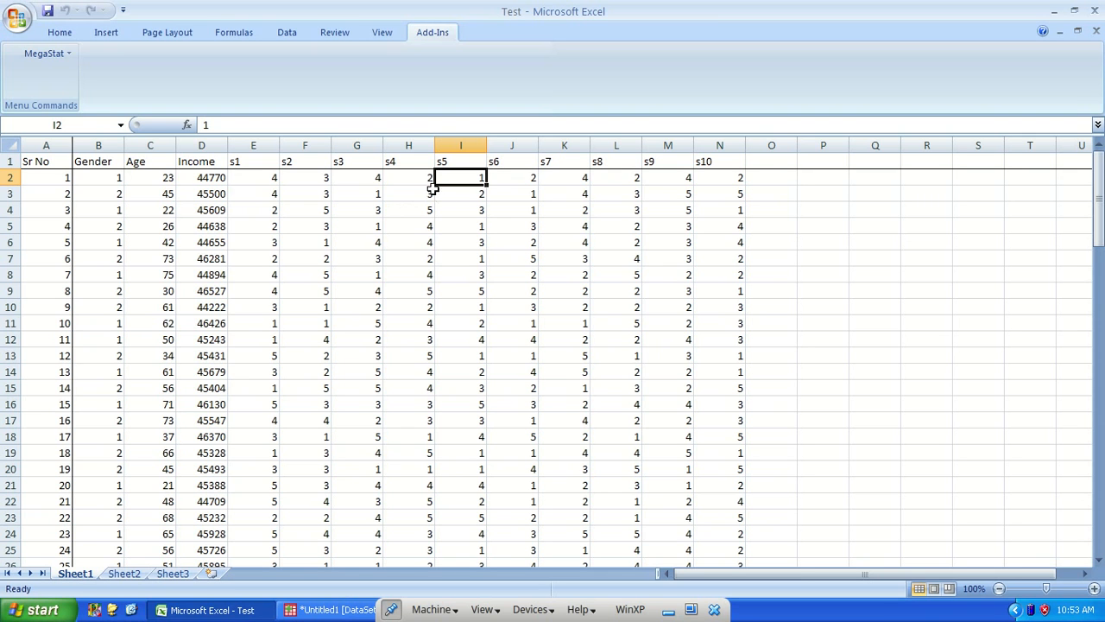
{"action": "left_click", "coordinate": [403, 177]}
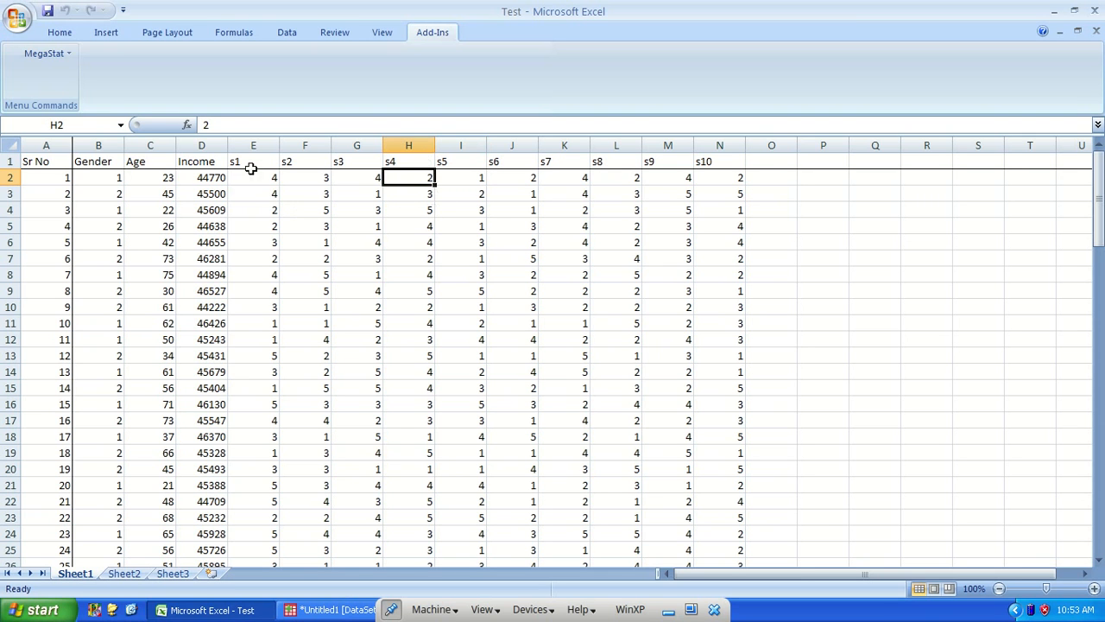
{"action": "left_click_drag", "start_coordinate": [255, 160], "coordinate": [410, 161]}
{"action": "left_click", "coordinate": [454, 162]}
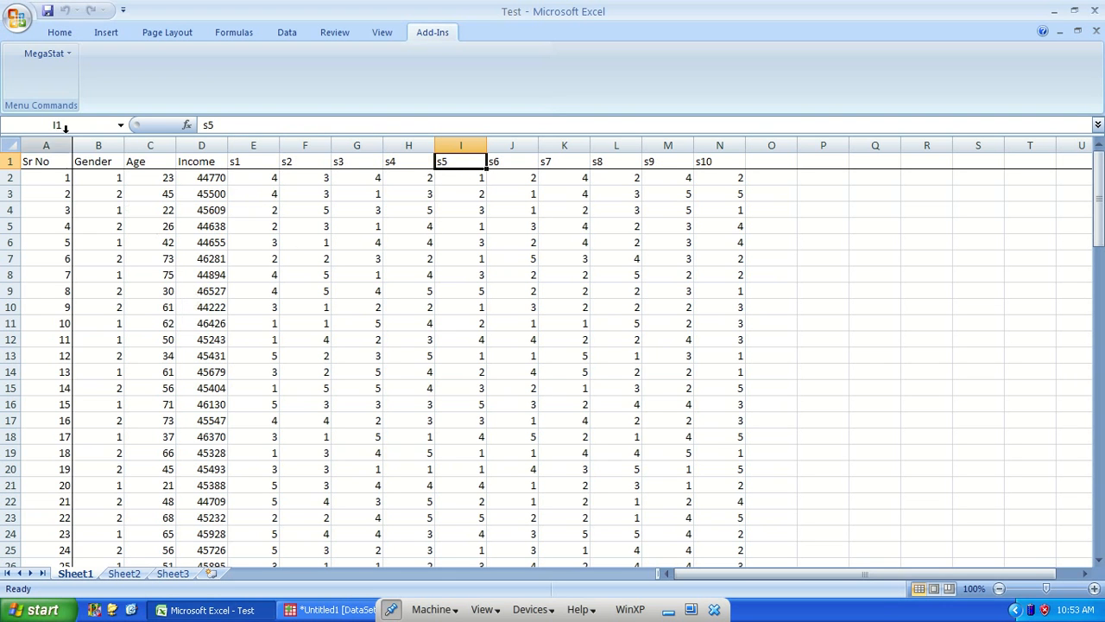
{"action": "left_click", "coordinate": [43, 53]}
{"action": "left_click", "coordinate": [97, 74]}
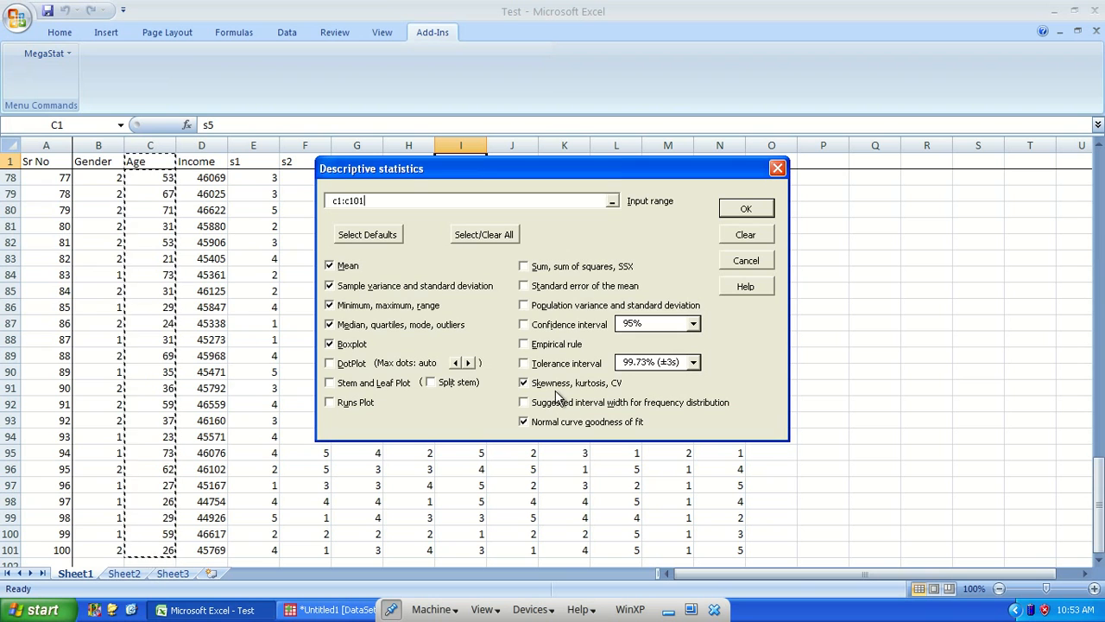
{"action": "left_click", "coordinate": [746, 261]}
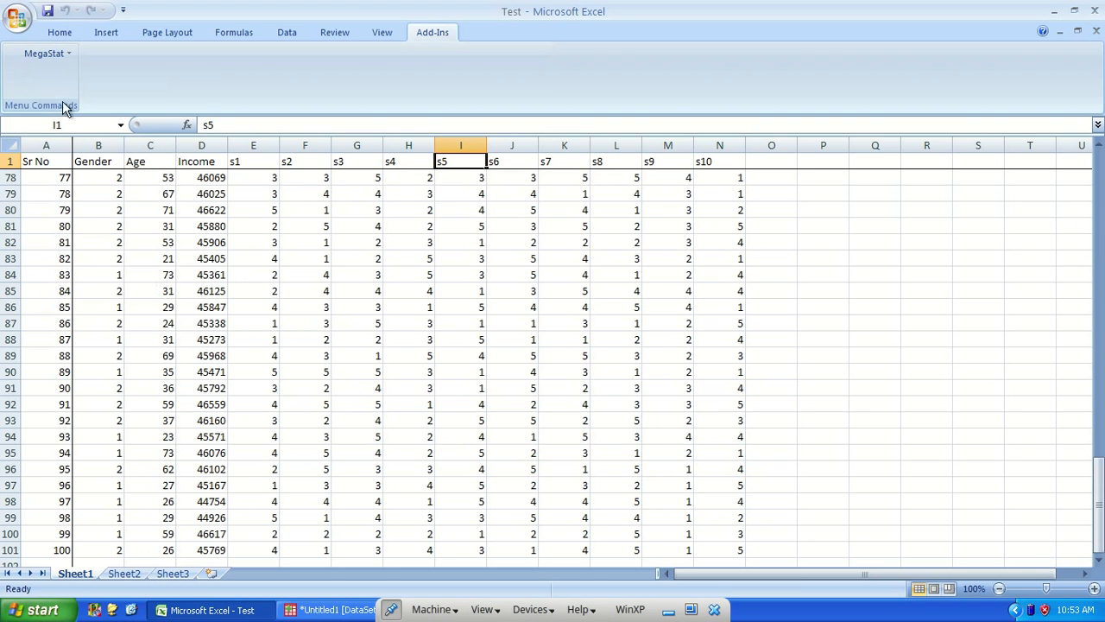
Look through the hypothesis tests that MegaStat offers
{"action": "left_click", "coordinate": [42, 53]}
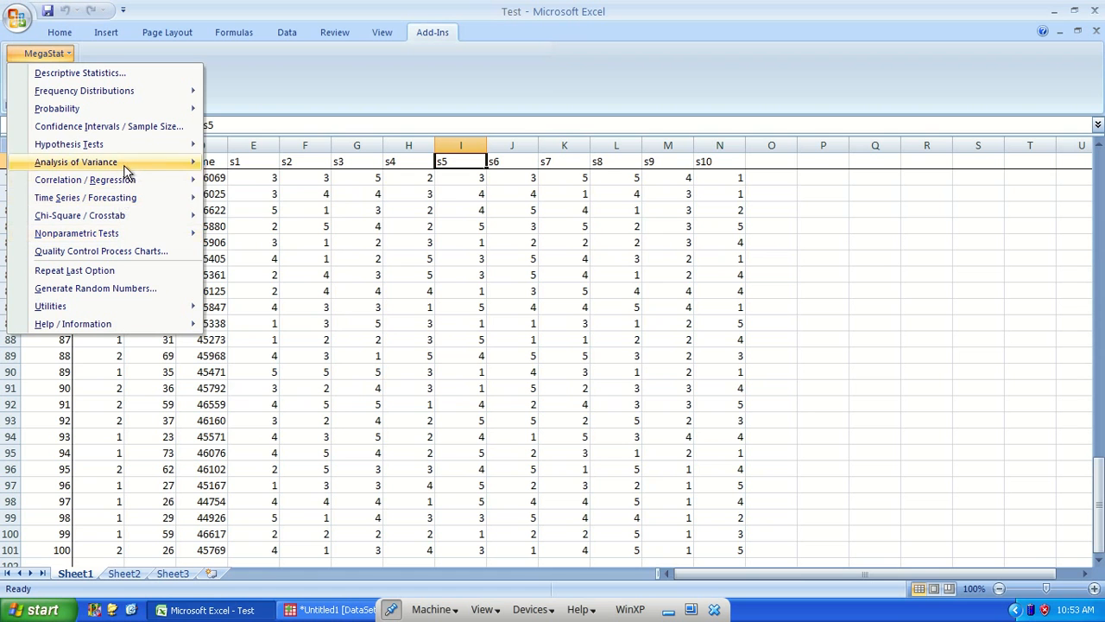
{"action": "mouse_move", "coordinate": [129, 146]}
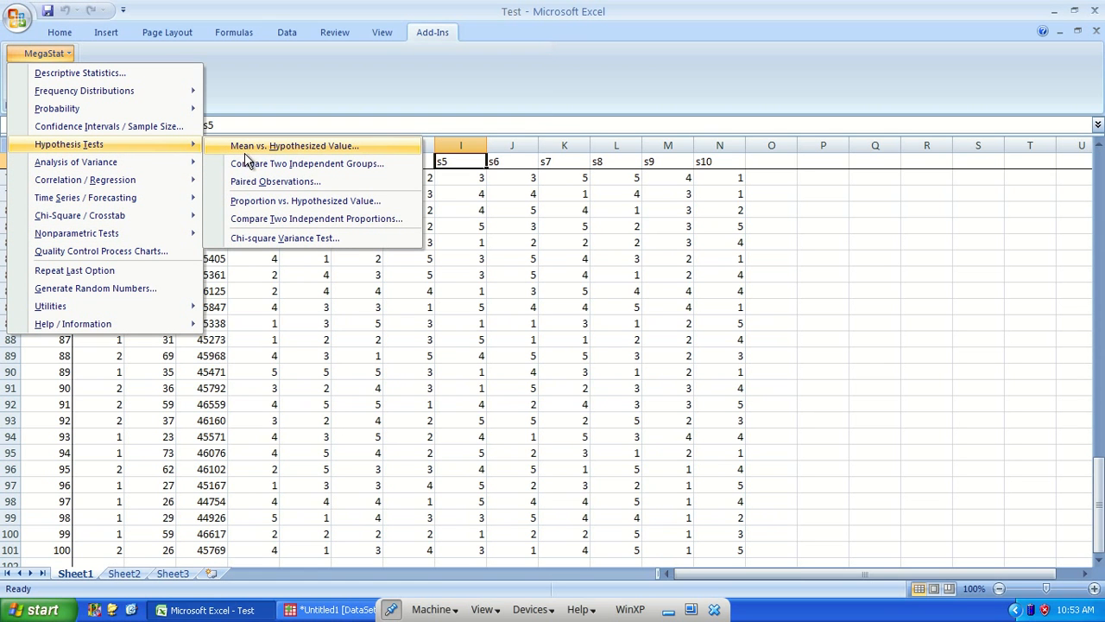